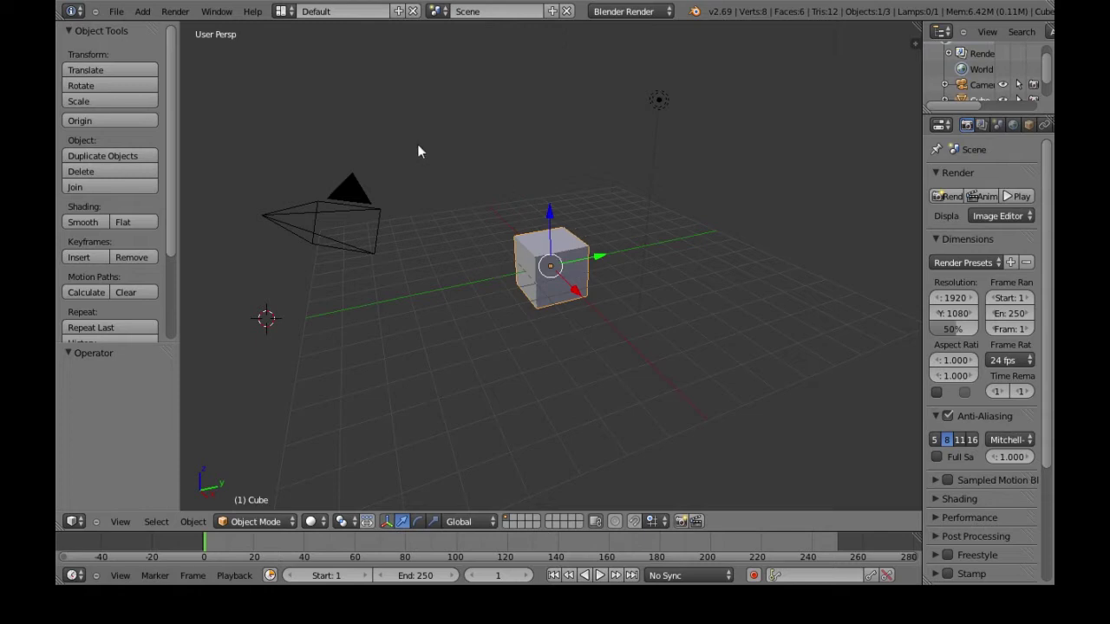
# Reload the start-up file for a fresh cube, camera and lamp scene, then orbit to view it
pyautogui.click(115, 11)
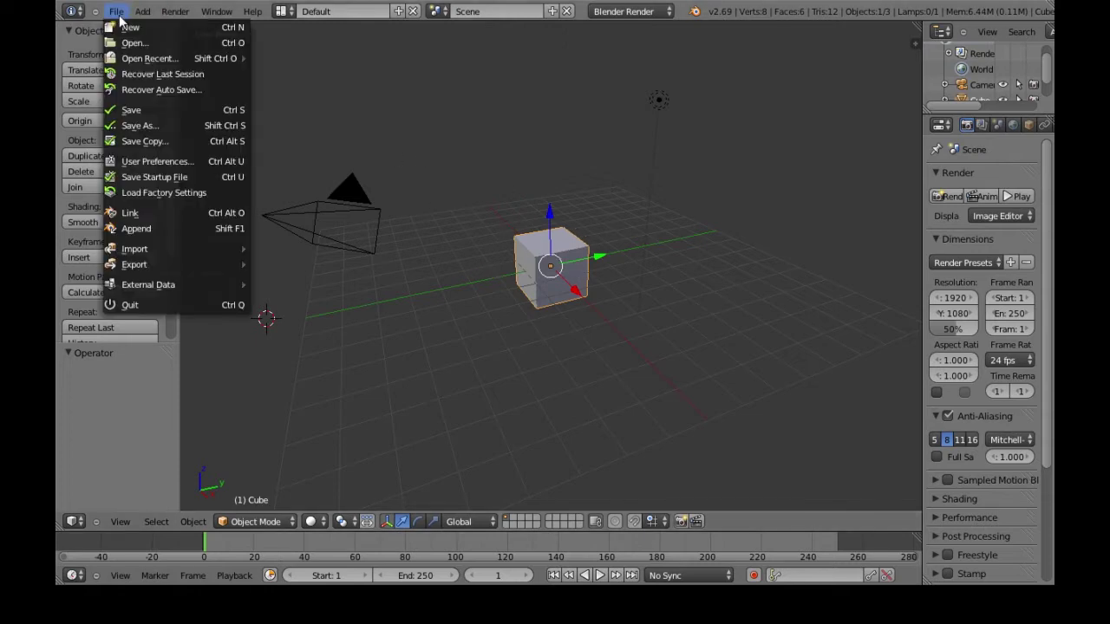
pyautogui.click(124, 27)
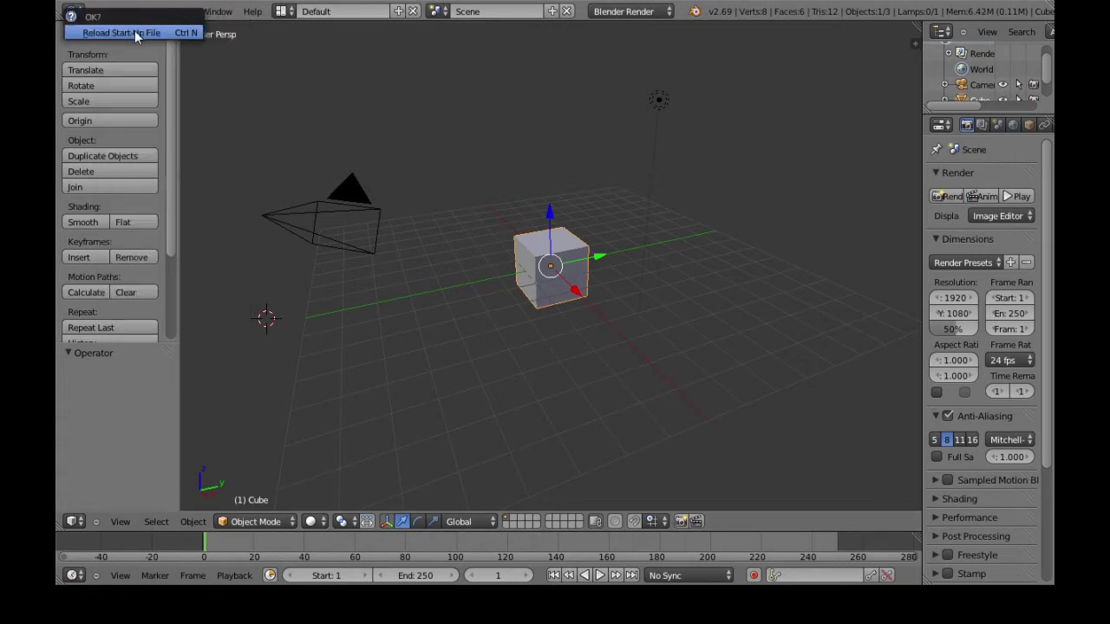
pyautogui.click(135, 30)
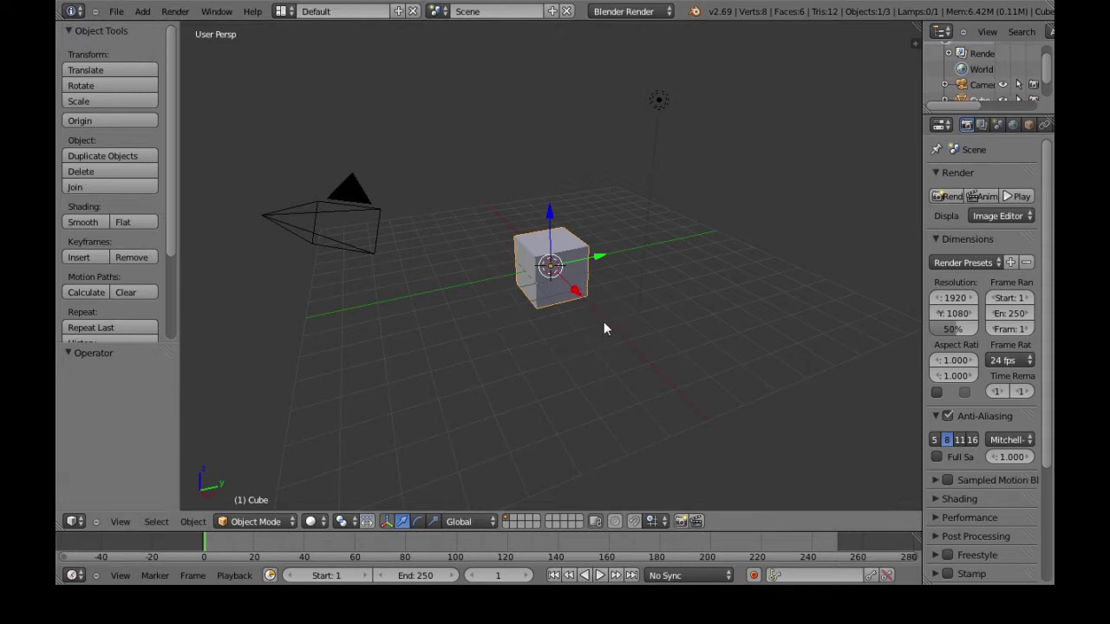
pyautogui.moveTo(596, 336)
pyautogui.mouseDown(button='middle')
pyautogui.moveTo(619, 352)
pyautogui.moveTo(671, 298)
pyautogui.moveTo(532, 324)
pyautogui.moveTo(592, 339)
pyautogui.moveTo(562, 398)
pyautogui.moveTo(651, 292)
pyautogui.moveTo(555, 321)
pyautogui.moveTo(664, 292)
pyautogui.moveTo(612, 330)
pyautogui.mouseUp(button='middle')
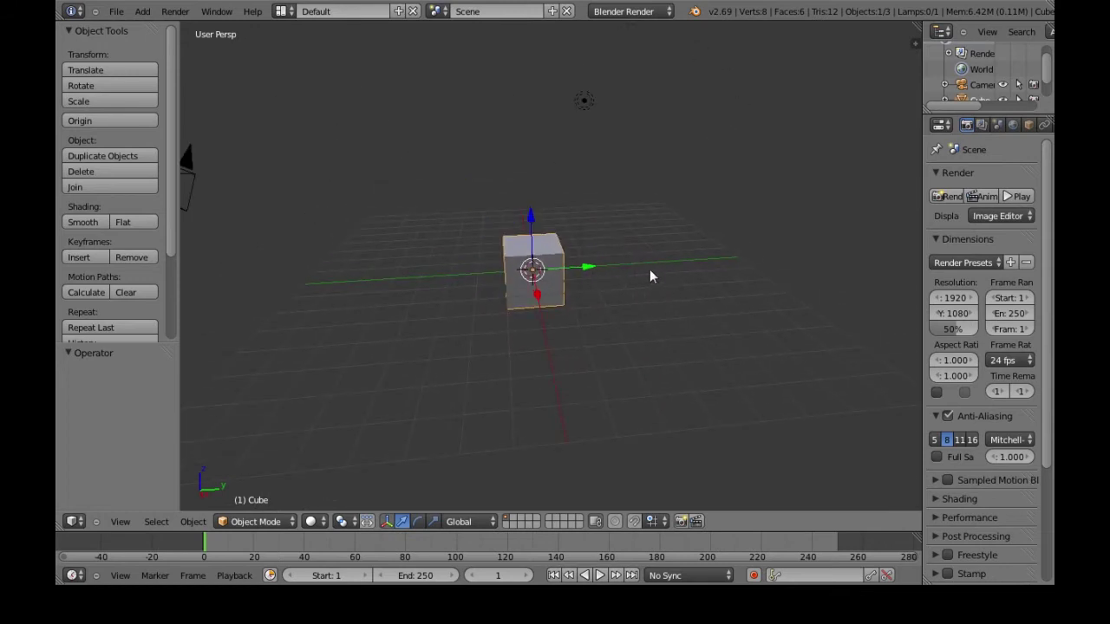
pyautogui.moveTo(649, 276)
pyautogui.mouseDown(button='middle')
pyautogui.moveTo(644, 164)
pyautogui.moveTo(666, 294)
pyautogui.moveTo(664, 259)
pyautogui.mouseUp(button='middle')
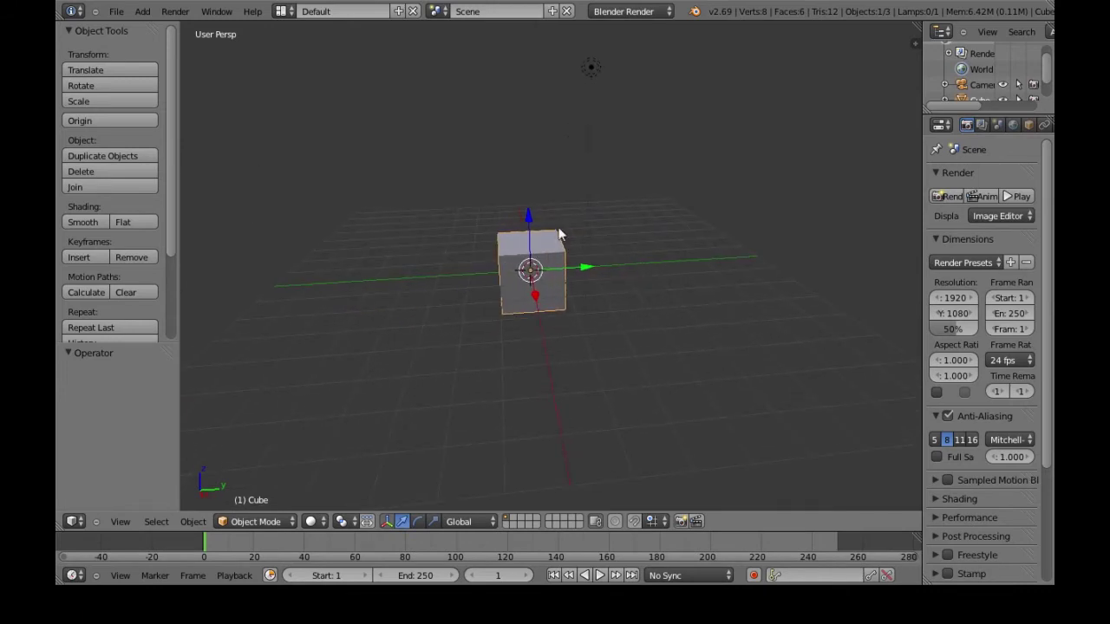
pyautogui.moveTo(542, 305); pyautogui.dragTo(592, 307, button='middle')
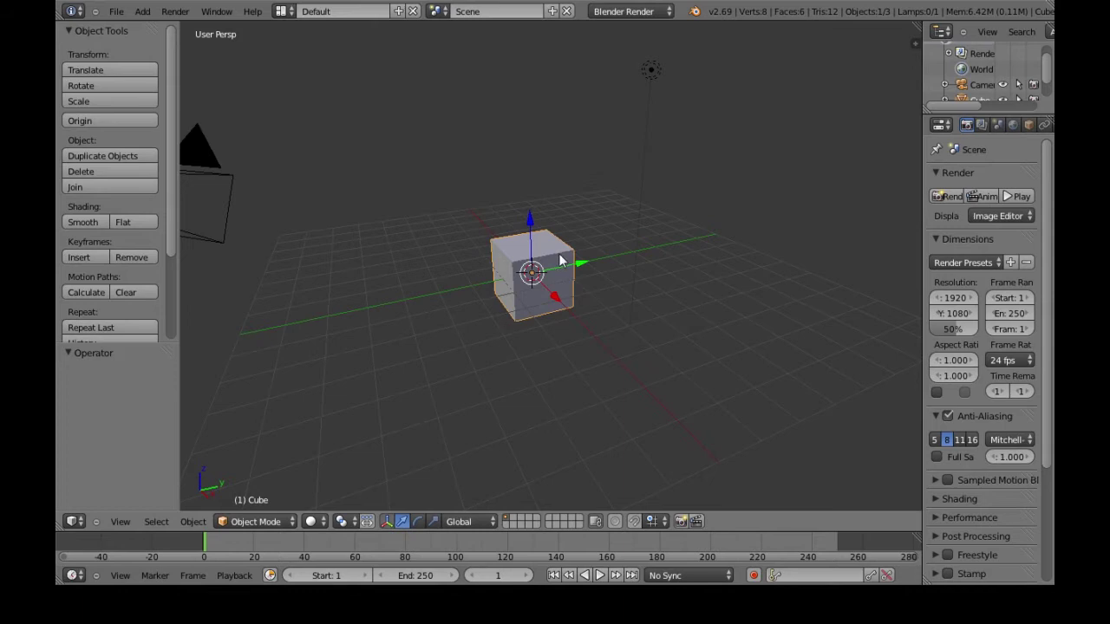
# Delete the default cube and add a mesh plane in its place
pyautogui.press('x')
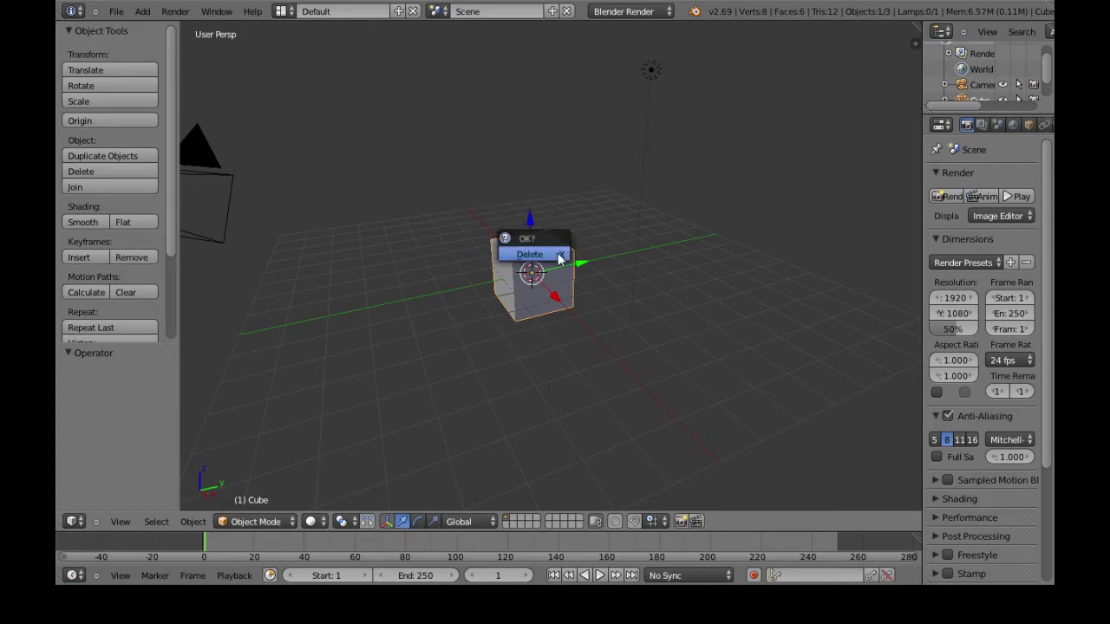
pyautogui.click(551, 258)
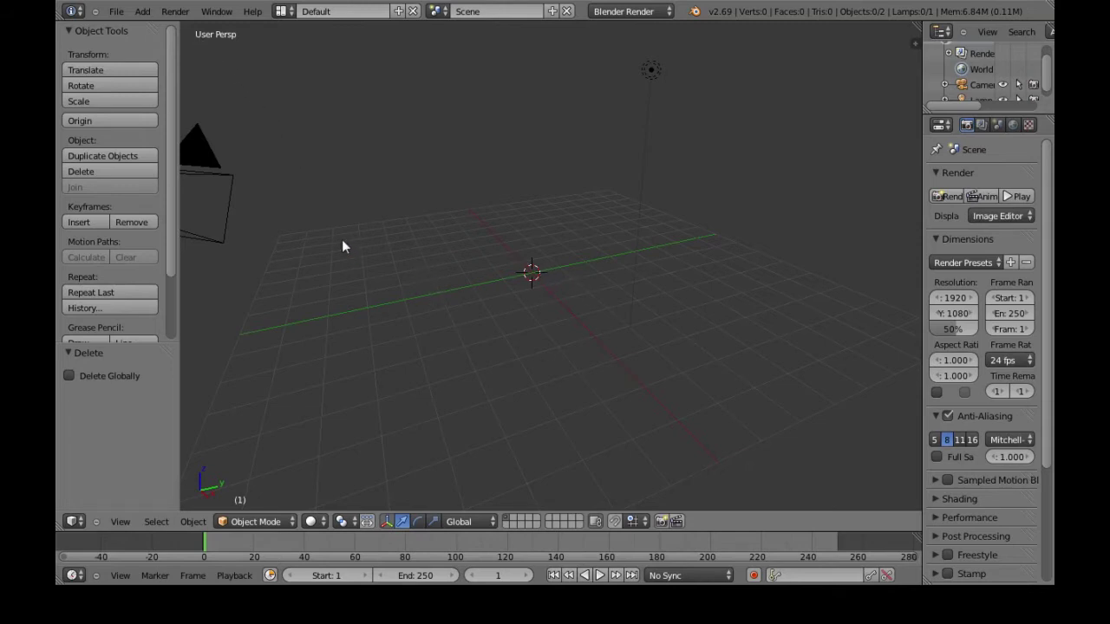
pyautogui.click(143, 11)
pyautogui.moveTo(174, 27)
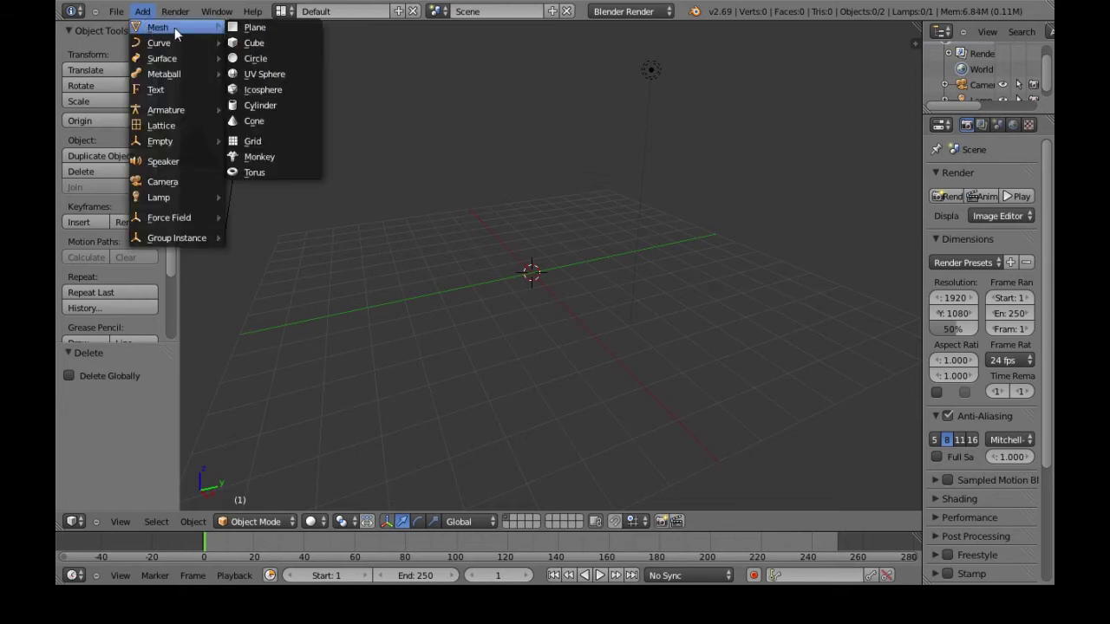
pyautogui.click(256, 27)
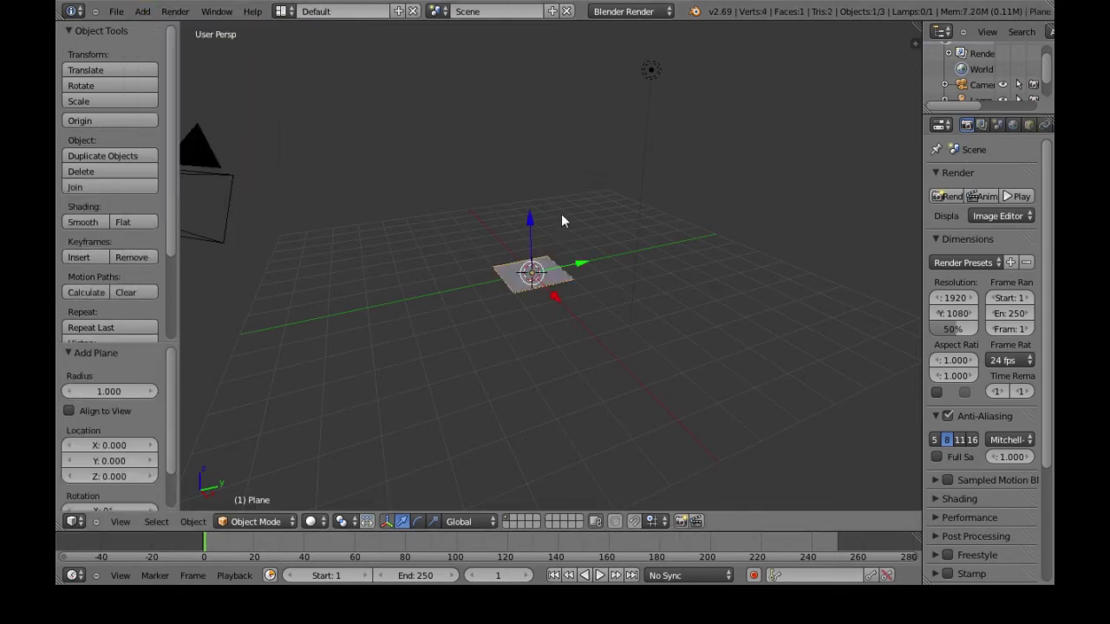
# Show the properties sidebar and confirm the plane's X location is 0
pyautogui.press('n')
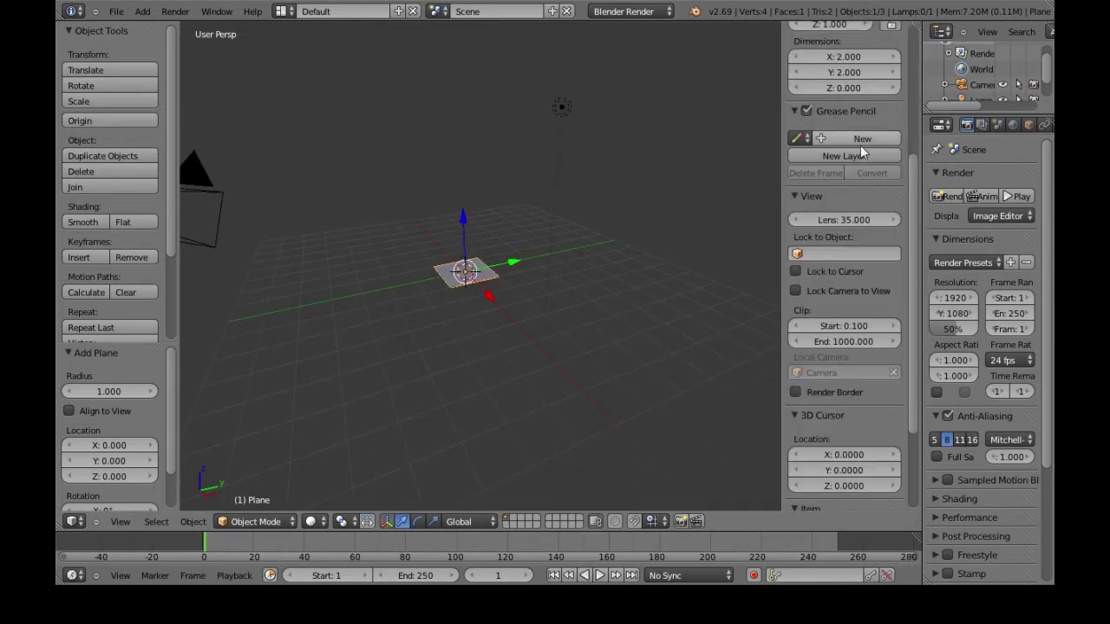
pyautogui.scroll(6, 860, 145)
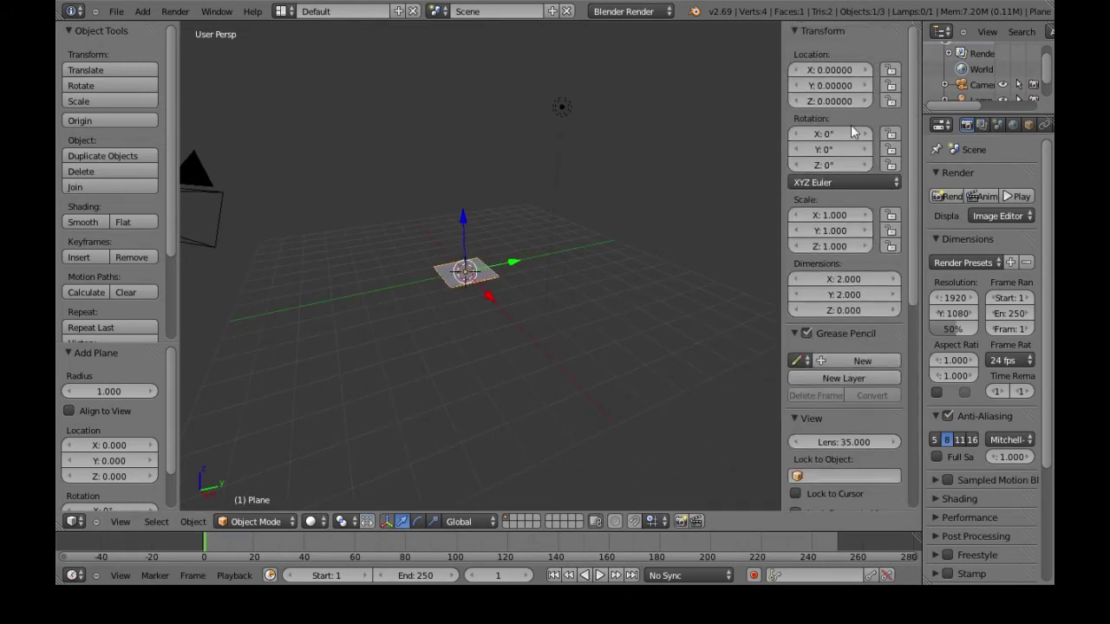
pyautogui.click(841, 69)
pyautogui.press('Return')
pyautogui.moveTo(516, 311); pyautogui.dragTo(672, 453, button='middle')
pyautogui.scroll(3, 498, 322)
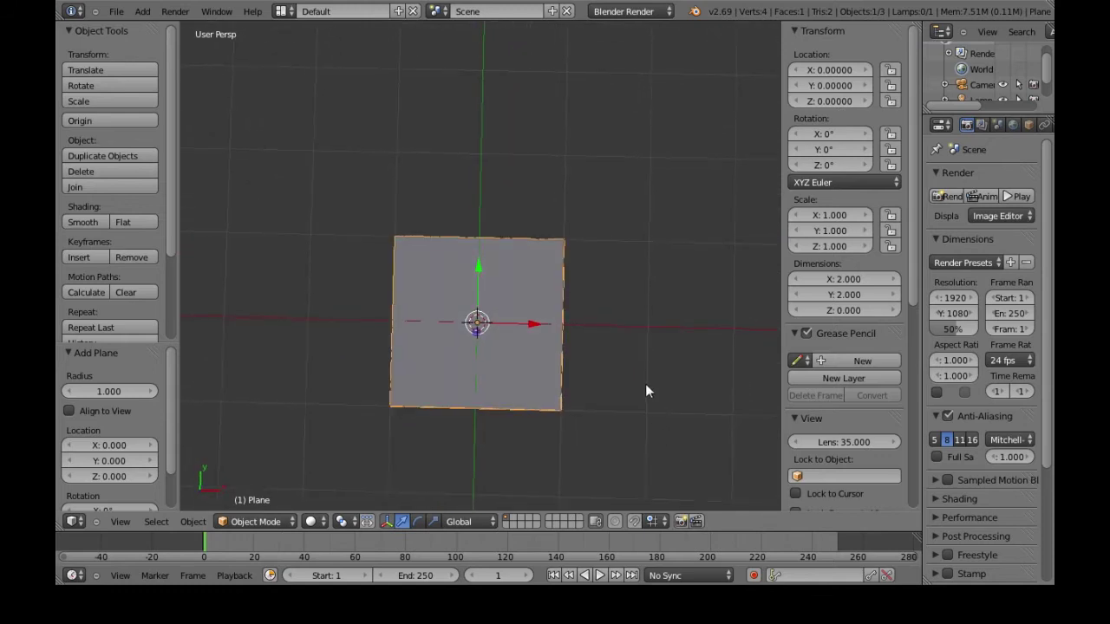
pyautogui.keyDown('shift'); pyautogui.moveTo(641, 388); pyautogui.dragTo(636, 316, button='middle'); pyautogui.keyUp('shift')
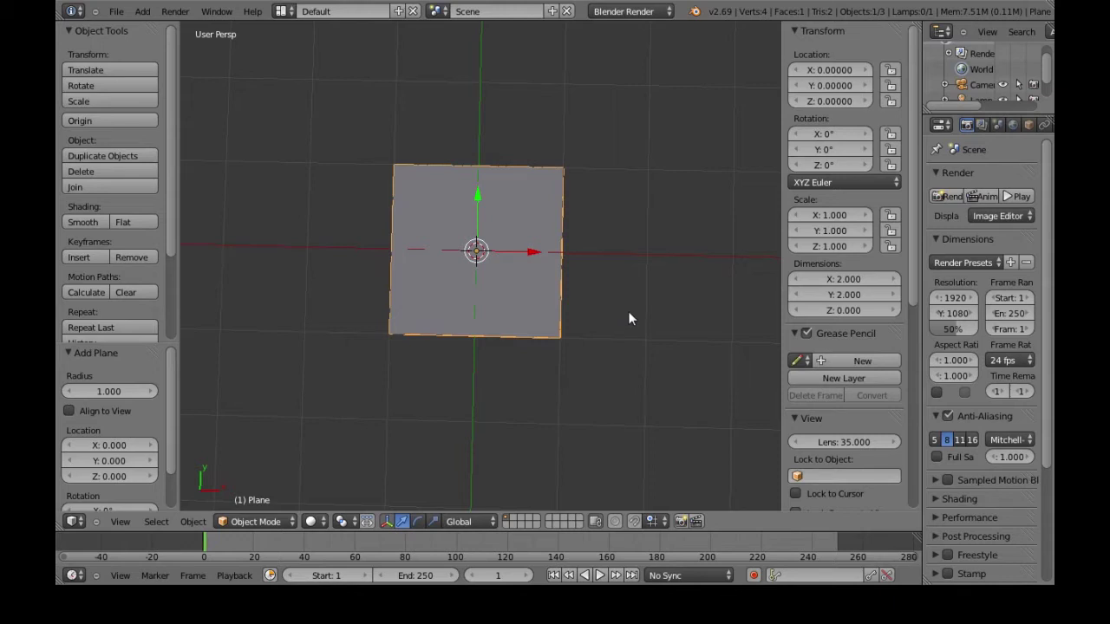
# Settle on a top-down view of the plane and hide the properties sidebar
pyautogui.press('KP_7')
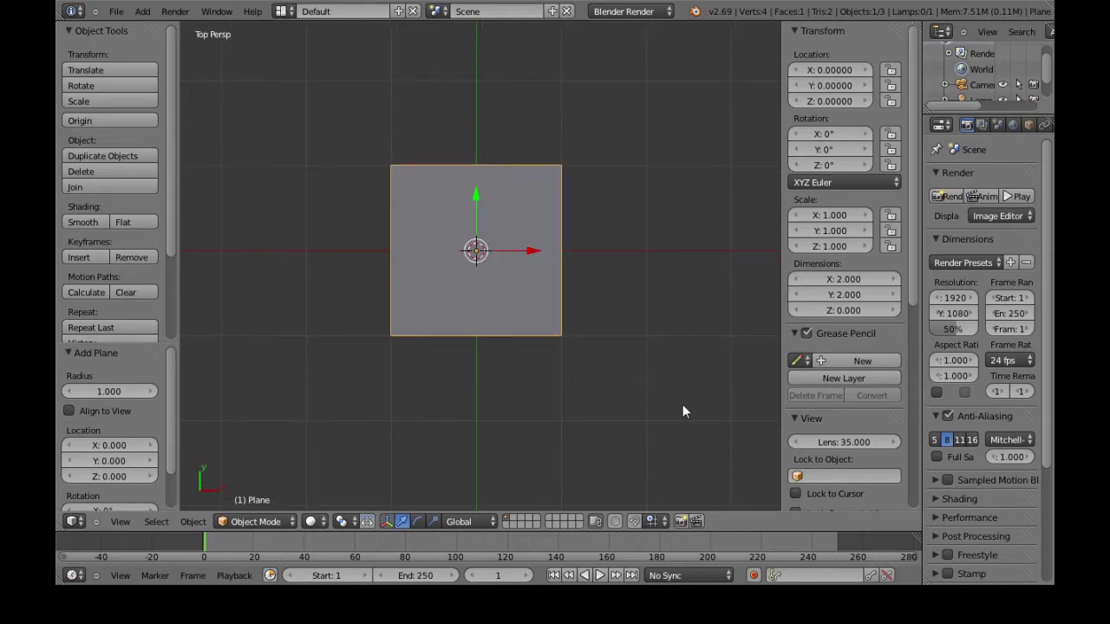
pyautogui.moveTo(681, 408); pyautogui.dragTo(570, 320, button='middle')
pyautogui.press('KP_7')
pyautogui.moveTo(684, 389); pyautogui.dragTo(567, 304, button='middle')
pyautogui.press('KP_7')
pyautogui.scroll(4, 621, 242)
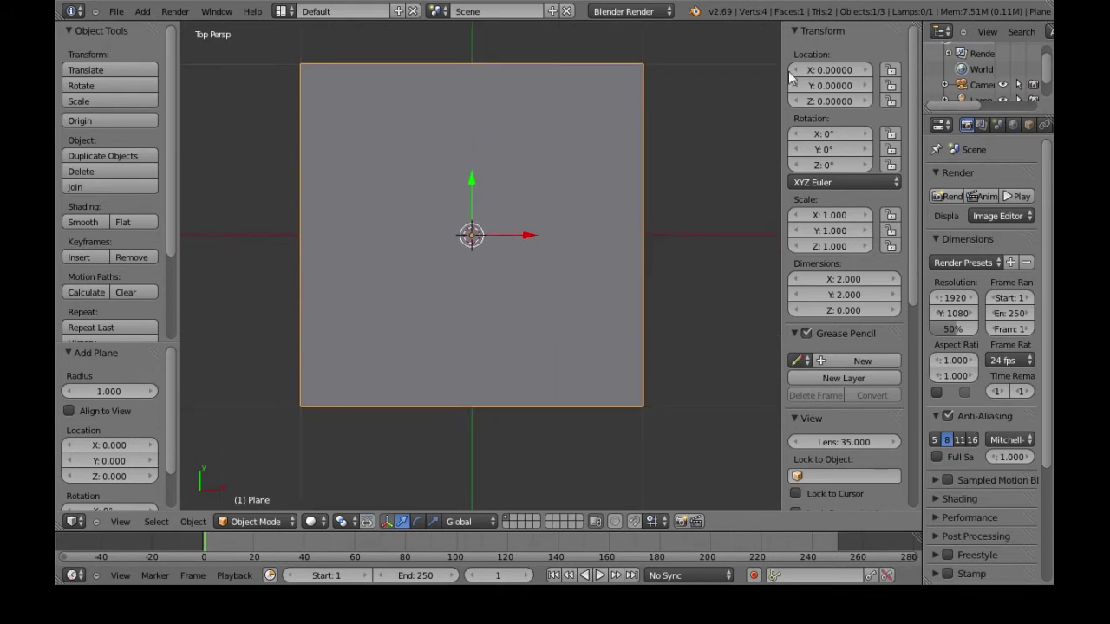
pyautogui.press('m')
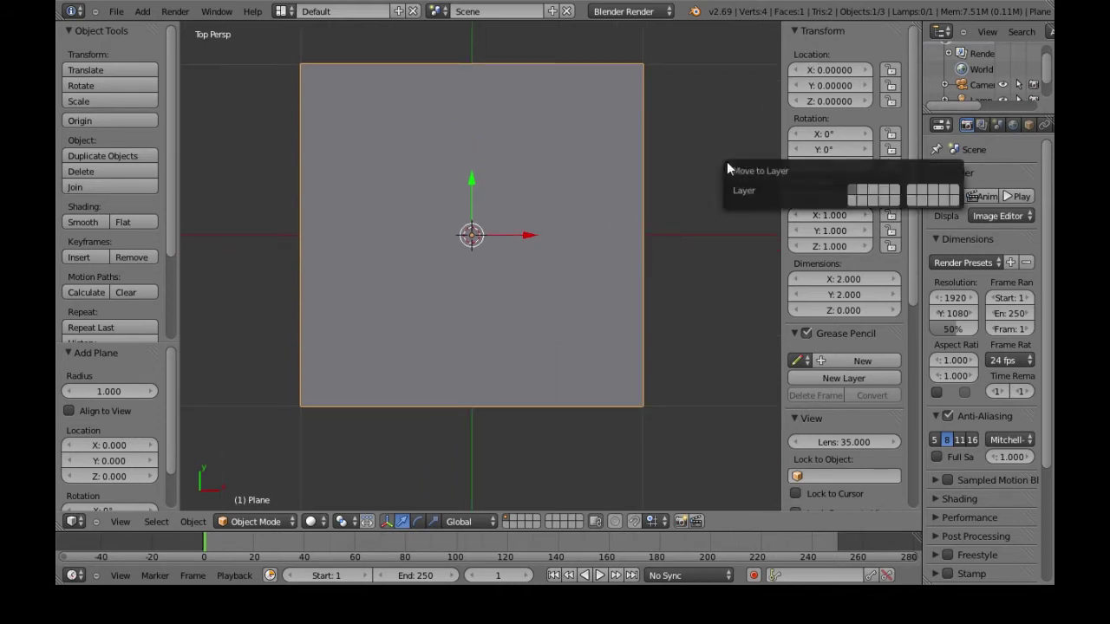
pyautogui.press('Escape')
pyautogui.press('n')
pyautogui.scroll(-1, 687, 198)
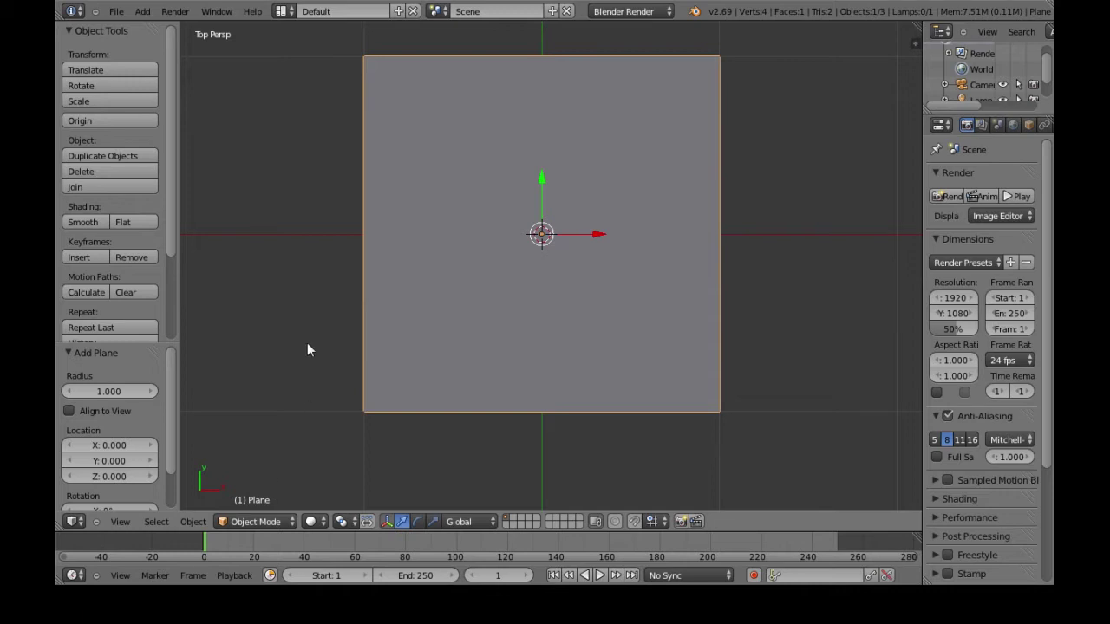
# Put the plane into Edit Mode
pyautogui.press('Tab')
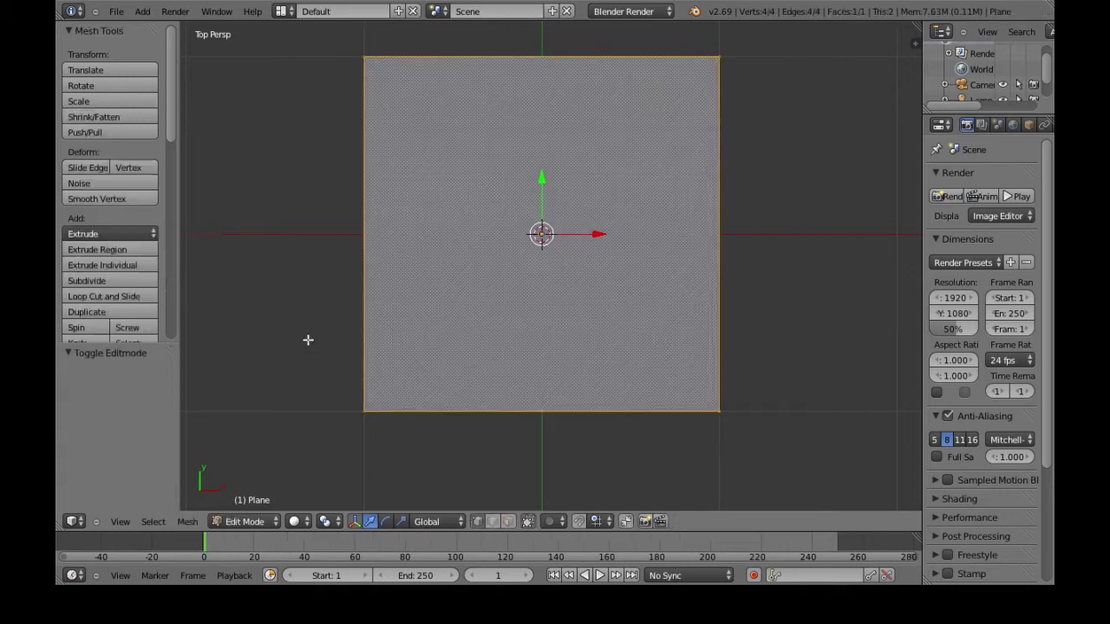
pyautogui.click(241, 522)
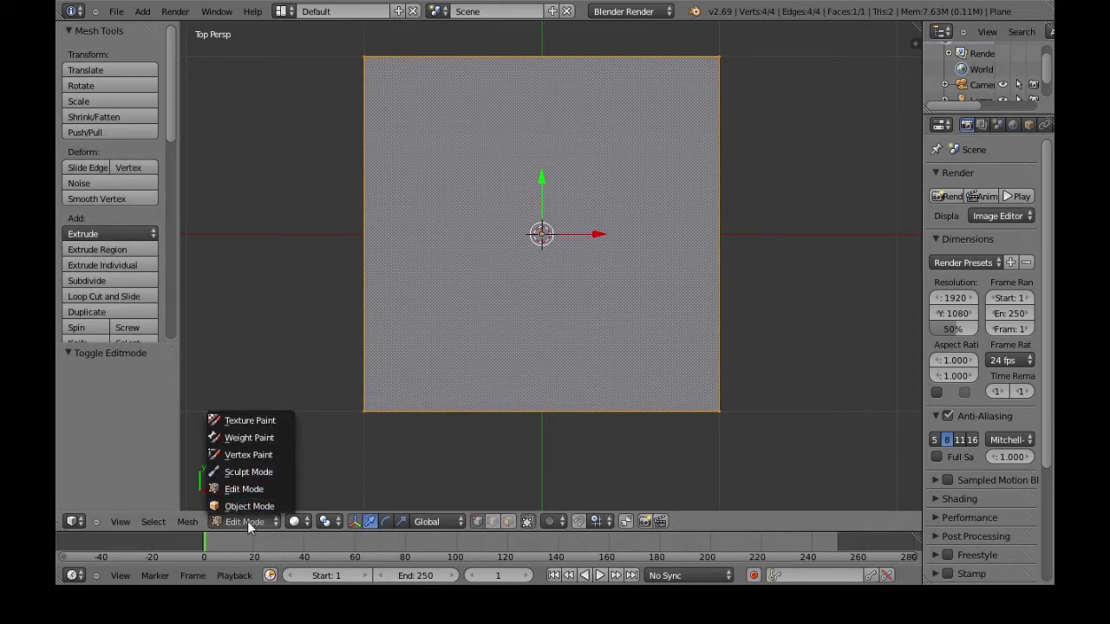
pyautogui.click(357, 460)
pyautogui.press('Tab')
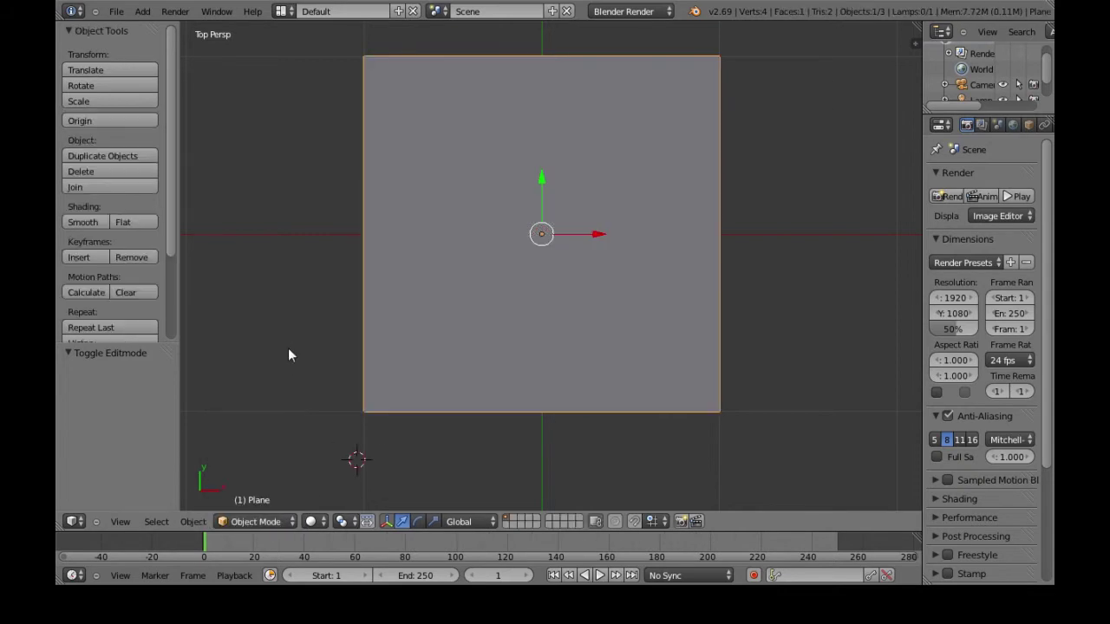
pyautogui.press('Tab')
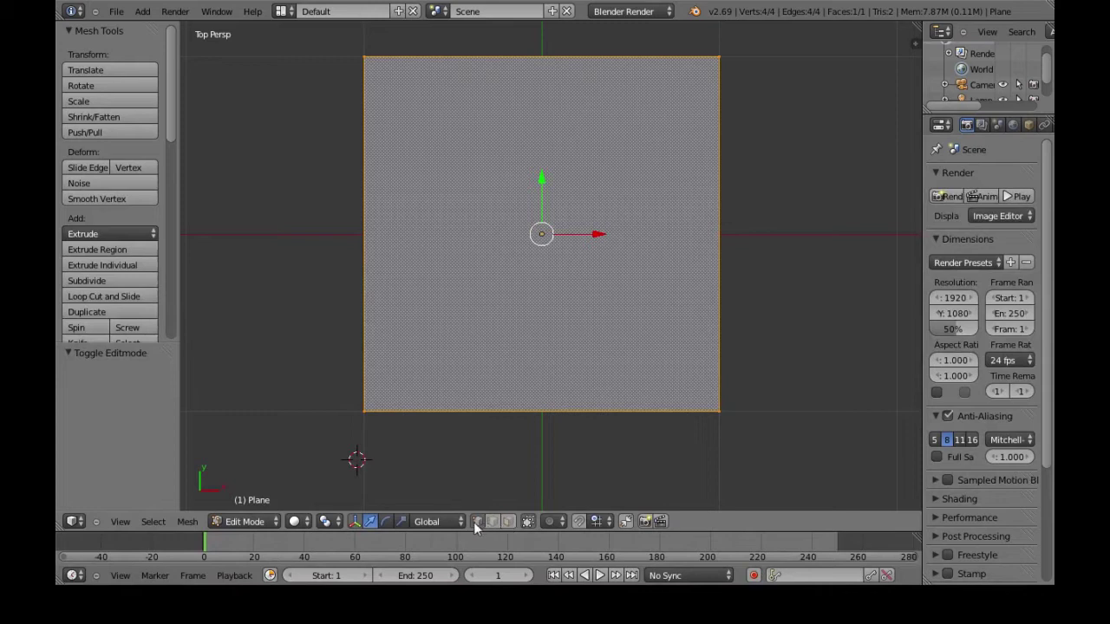
# Try moving the bottom-left corner vertex along X, then undo it
pyautogui.rightClick(363, 411)
pyautogui.press('g')
pyautogui.press('x')
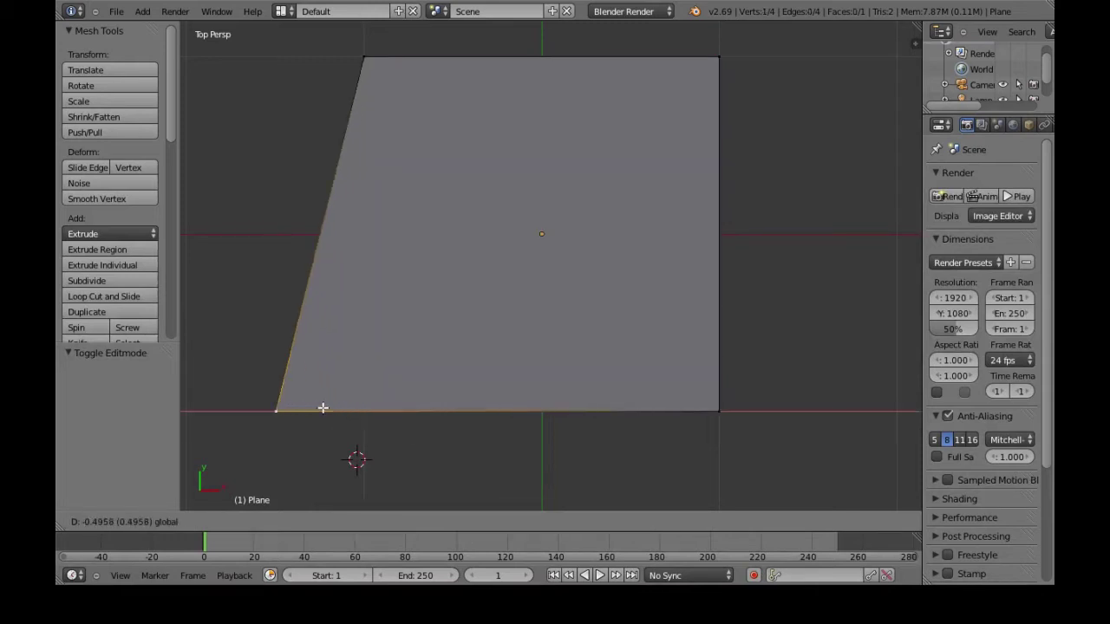
pyautogui.click(468, 409)
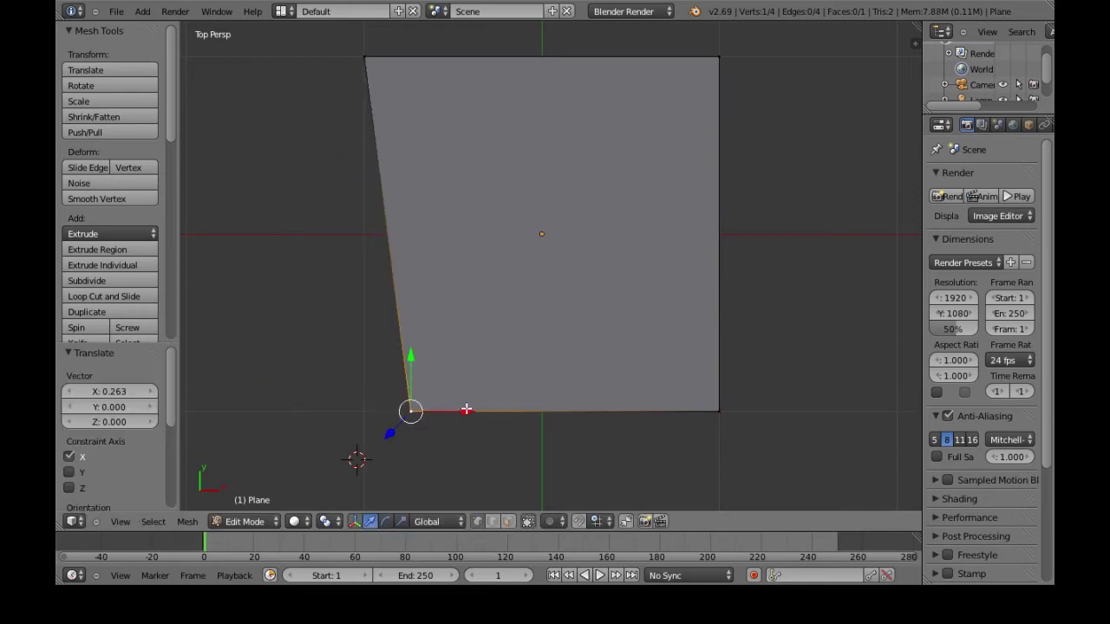
pyautogui.hotkey('ctrl', 'z')
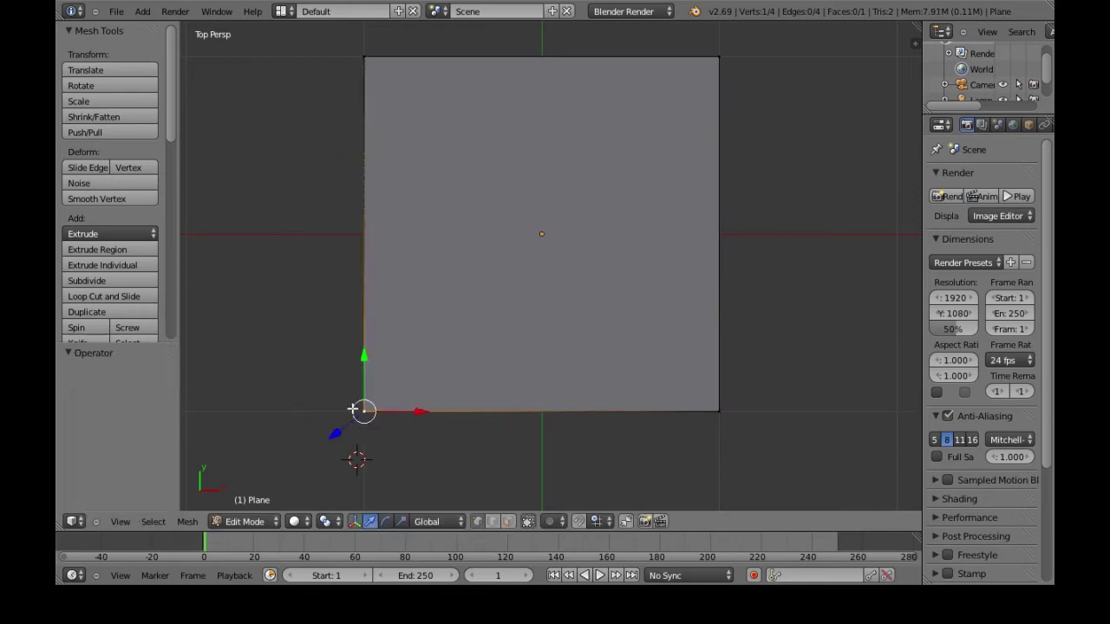
# Try sliding the plane's left edge along X in edge select, then undo it
pyautogui.click(494, 522)
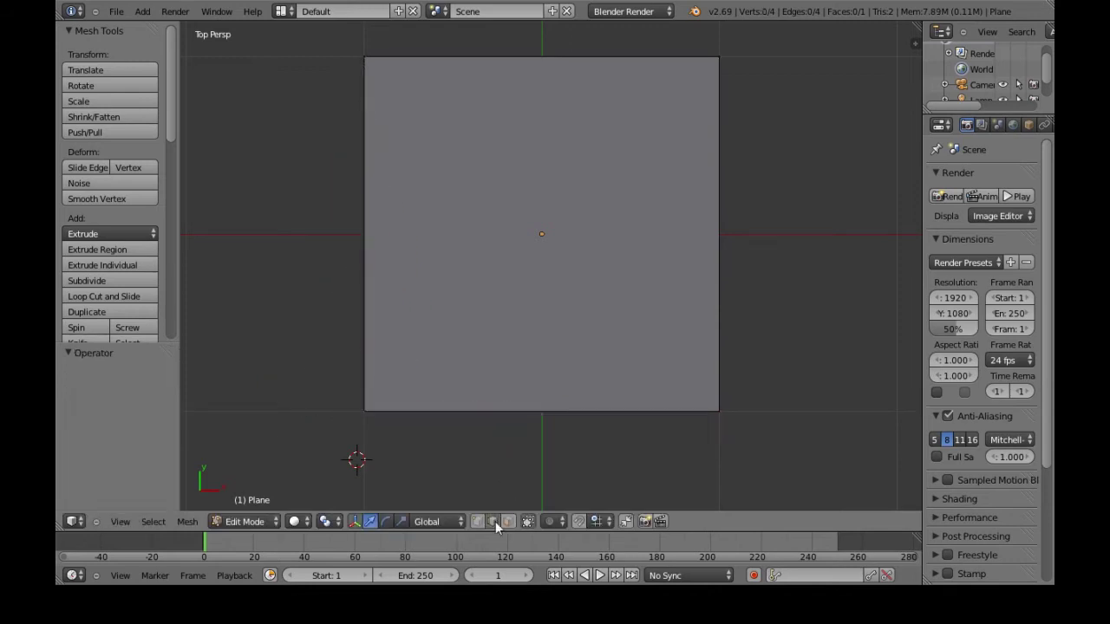
pyautogui.rightClick(368, 217)
pyautogui.moveTo(416, 233); pyautogui.dragTo(567, 254)
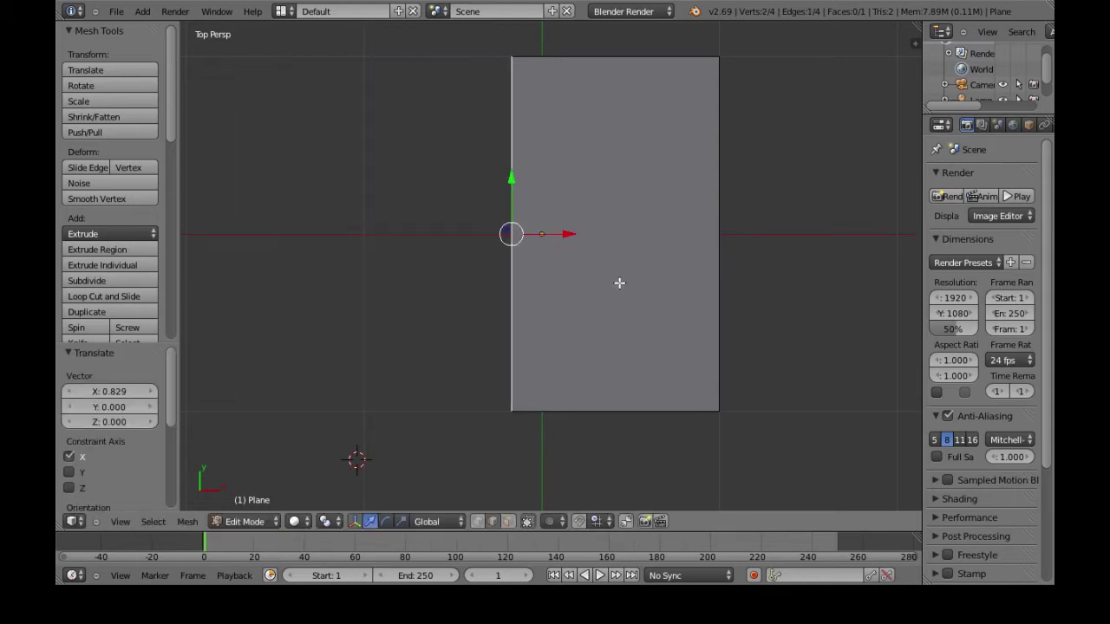
pyautogui.hotkey('ctrl', 'z')
# Undo raising the plane's face along Z and return to the top view
pyautogui.click(508, 521)
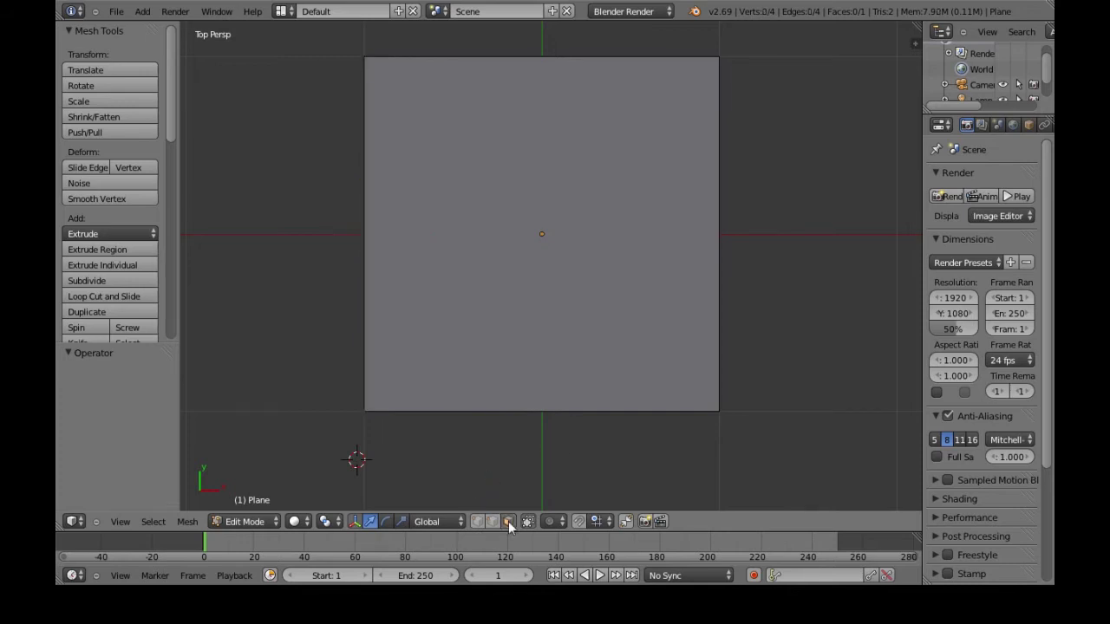
pyautogui.rightClick(503, 243)
pyautogui.moveTo(696, 362); pyautogui.dragTo(615, 292, button='middle')
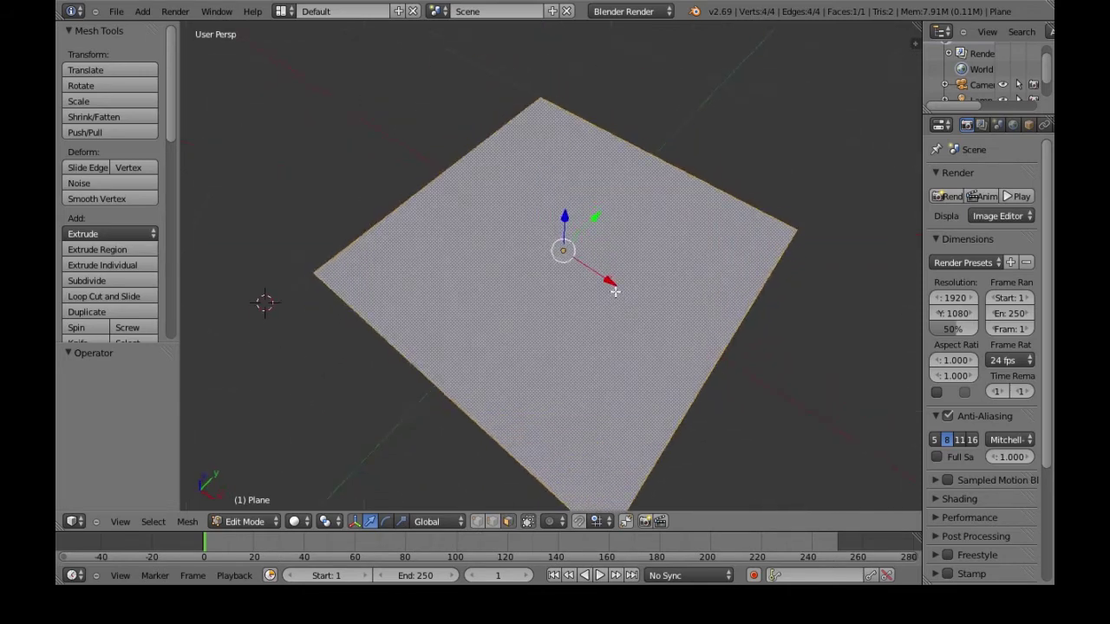
pyautogui.moveTo(564, 215); pyautogui.dragTo(577, 129)
pyautogui.rightClick(604, 152)
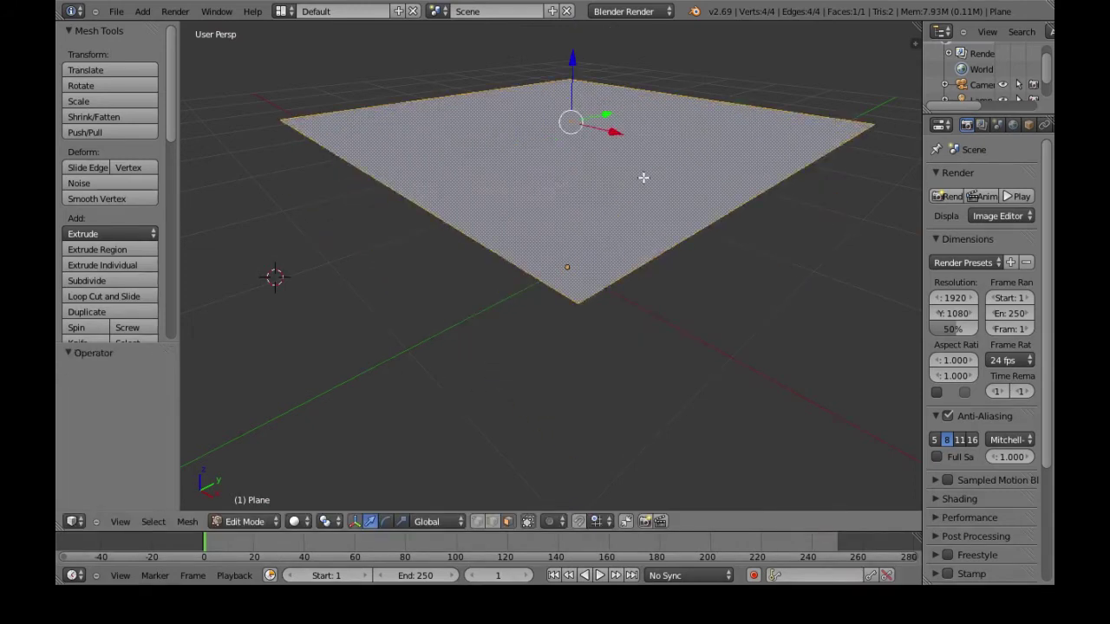
pyautogui.hotkey('ctrl', 'z')
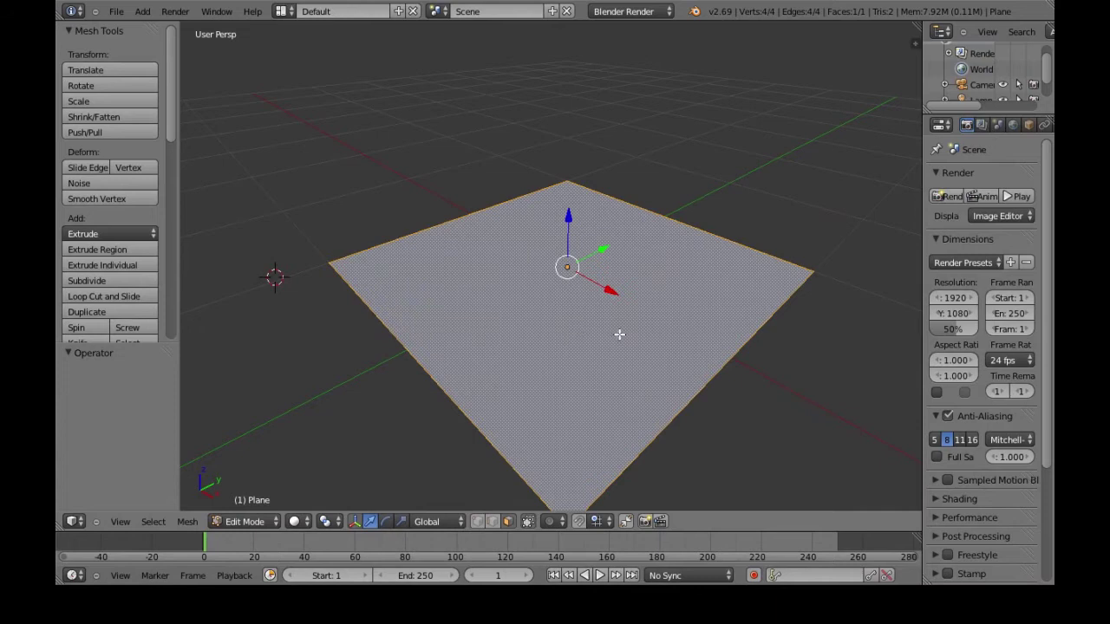
pyautogui.press('KP_7')
# With the Knife, trace from the bottom edge up the wrist and around the first two fingers
pyautogui.scroll(-2, 126, 278)
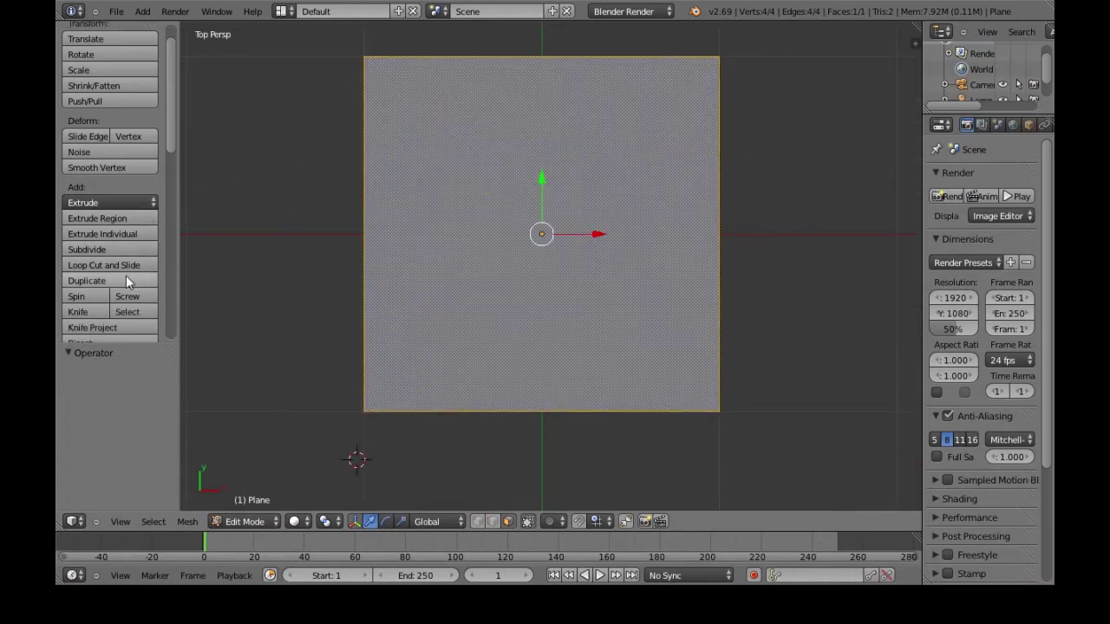
pyautogui.scroll(-1, 121, 275)
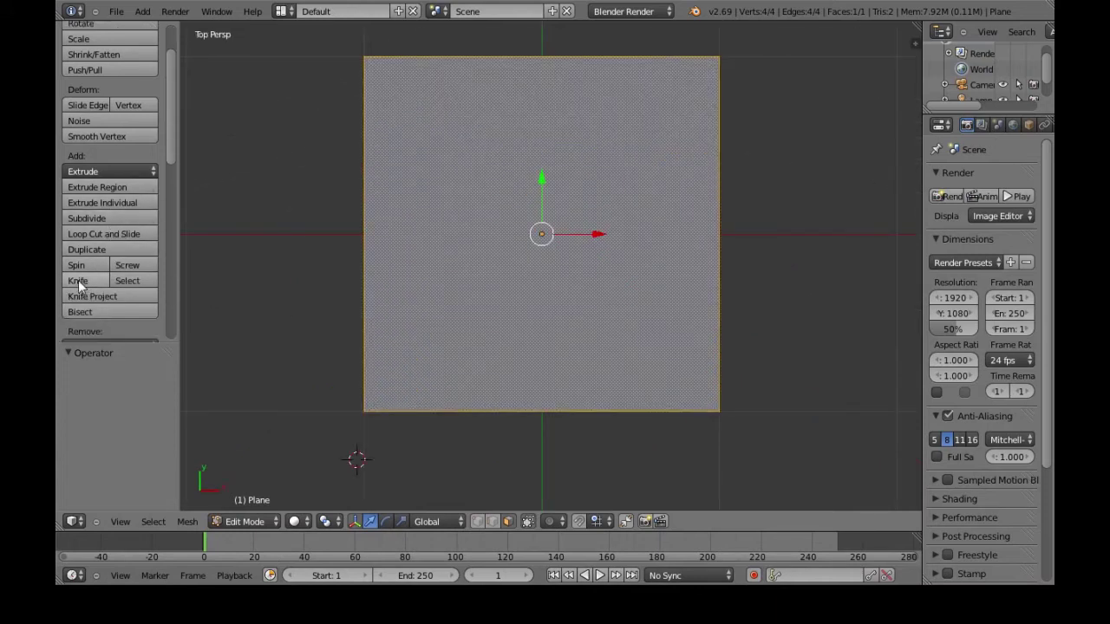
pyautogui.click(78, 280)
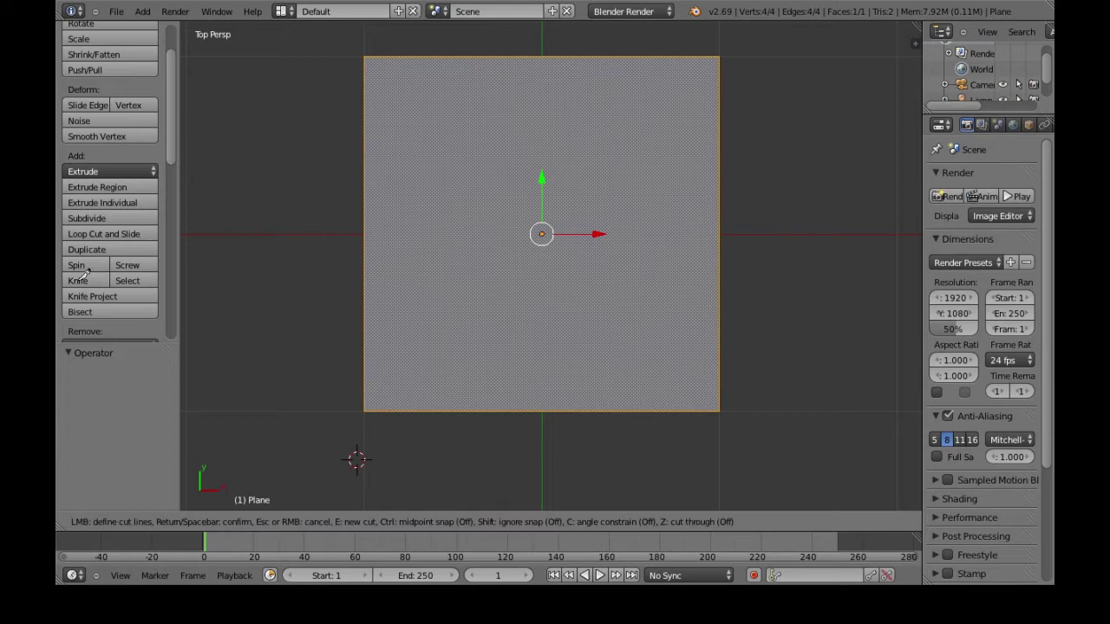
pyautogui.click(463, 411)
pyautogui.click(478, 254)
pyautogui.click(475, 209)
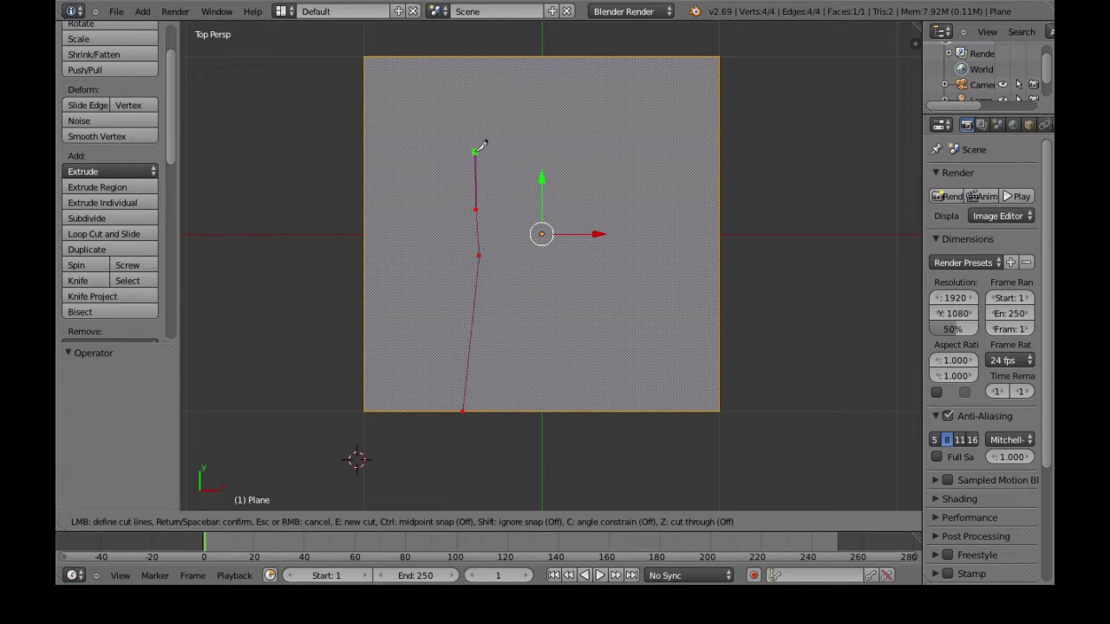
pyautogui.click(474, 152)
pyautogui.click(493, 153)
pyautogui.click(491, 201)
pyautogui.click(506, 202)
pyautogui.click(509, 152)
pyautogui.click(527, 152)
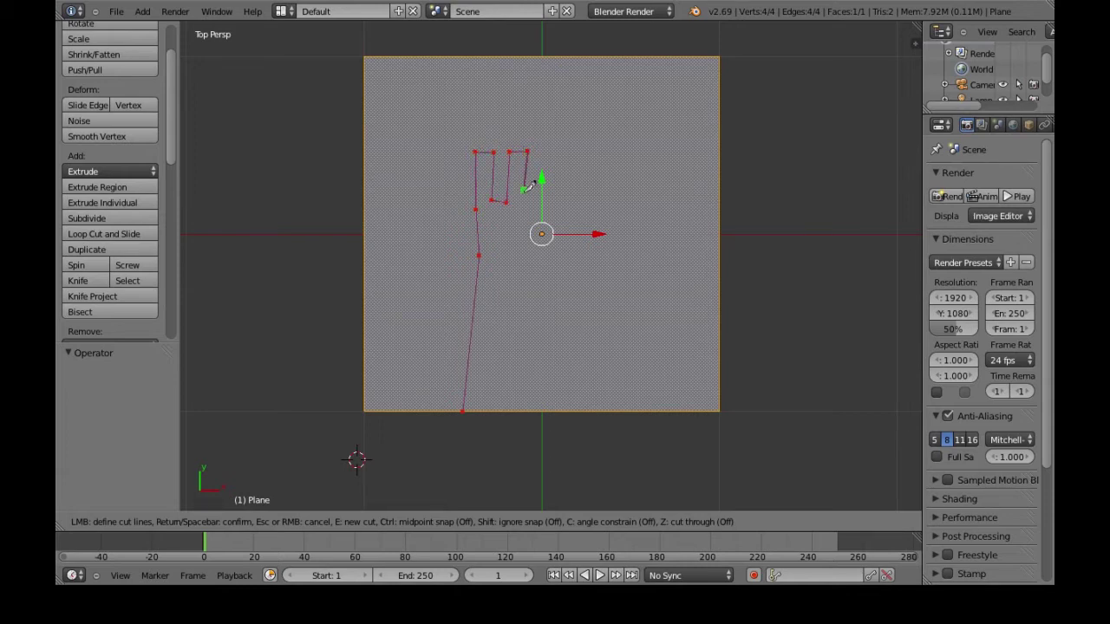
pyautogui.click(522, 203)
# Trace the third finger and thumb, close the outline along the bottom edge, and confirm the cut
pyautogui.click(533, 203)
pyautogui.click(540, 154)
pyautogui.click(558, 157)
pyautogui.click(547, 212)
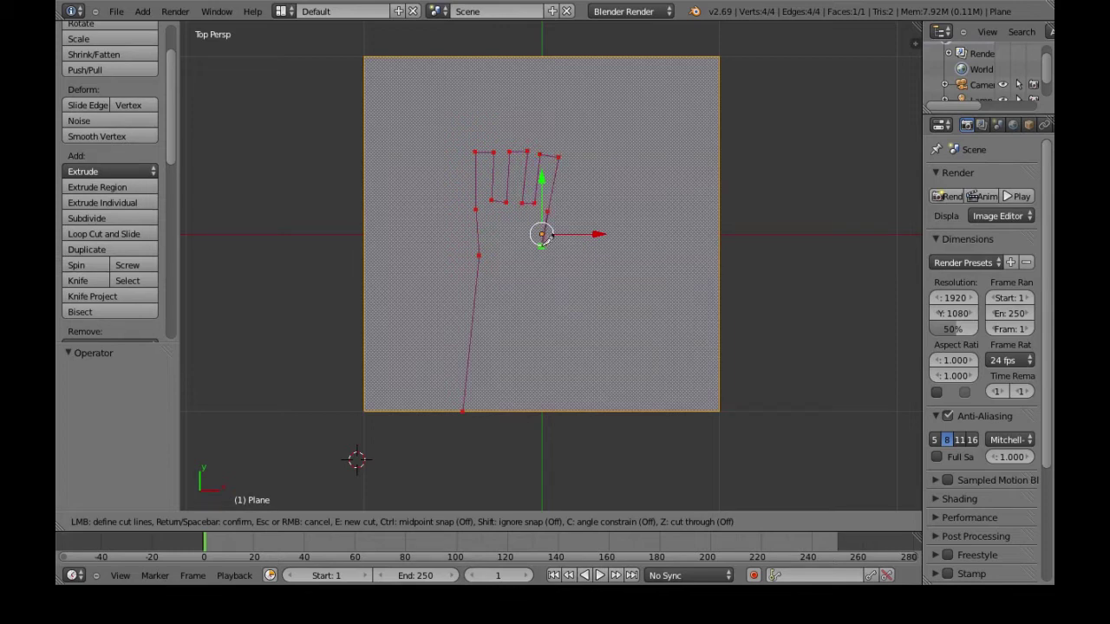
pyautogui.click(541, 245)
pyautogui.click(572, 219)
pyautogui.click(573, 194)
pyautogui.click(587, 198)
pyautogui.click(590, 230)
pyautogui.click(540, 265)
pyautogui.click(546, 410)
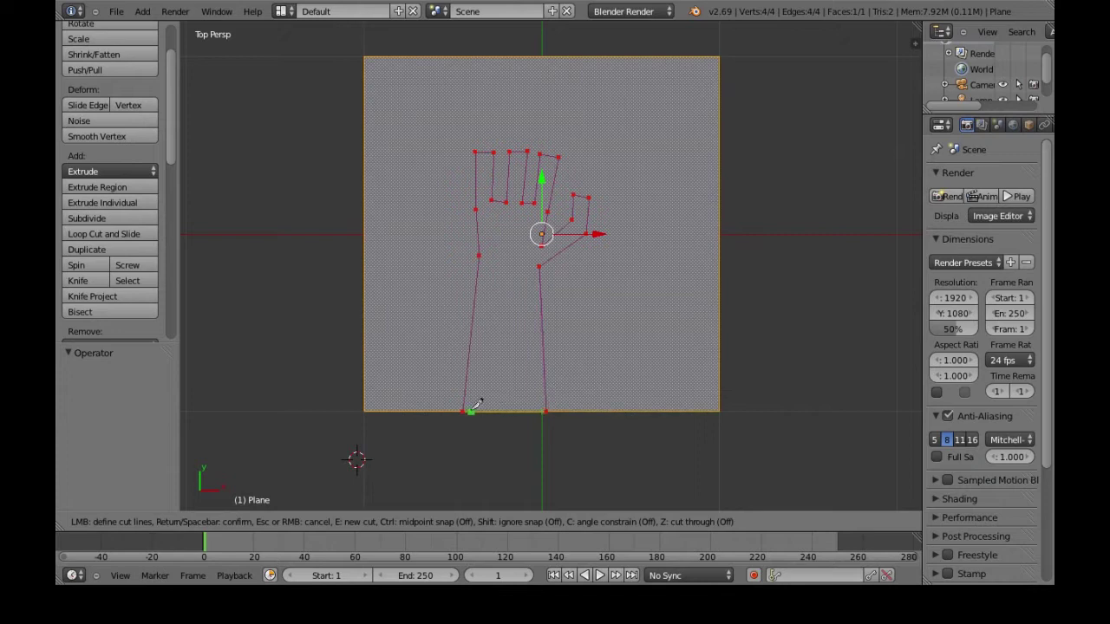
pyautogui.click(462, 410)
pyautogui.press('Return')
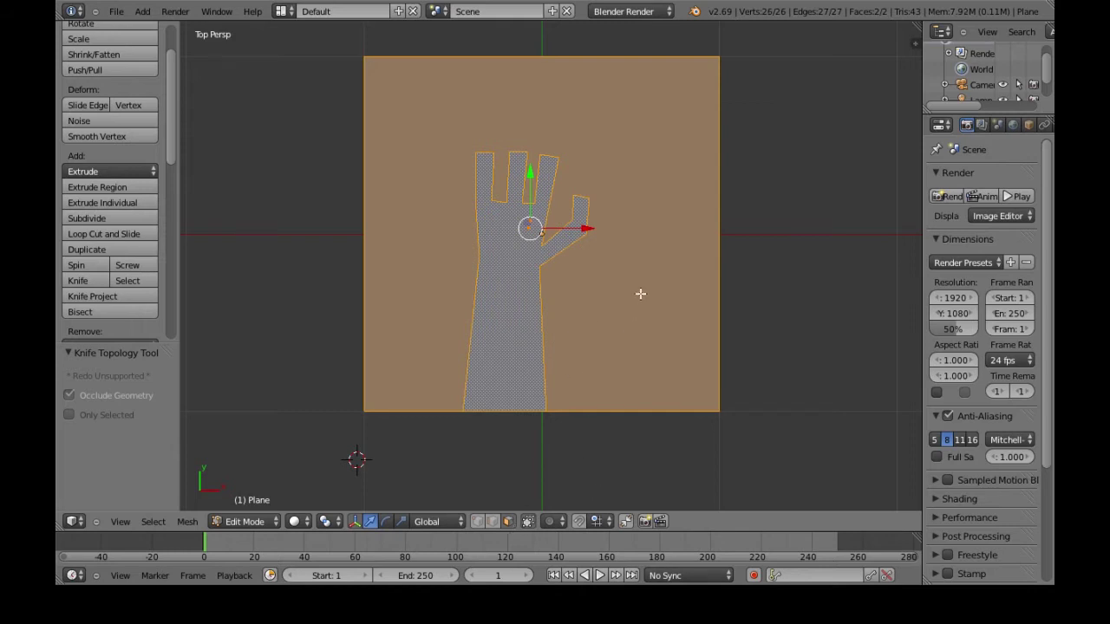
# Delete the outer face so only the hand outline remains
pyautogui.rightClick(624, 272)
pyautogui.press('x')
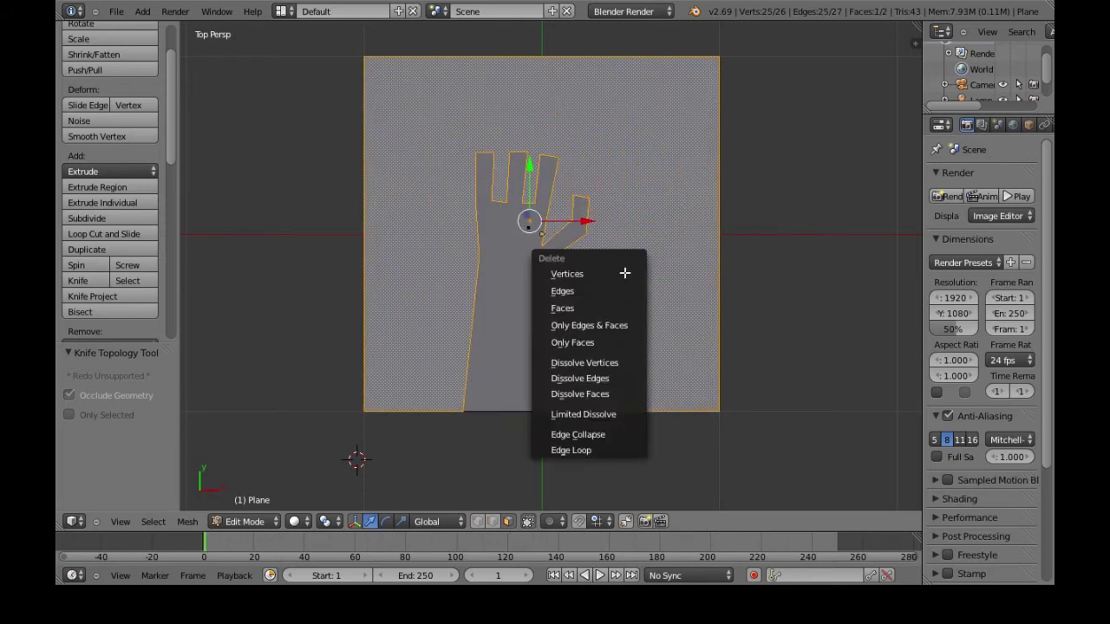
pyautogui.click(572, 309)
pyautogui.moveTo(612, 350); pyautogui.dragTo(525, 273, button='middle')
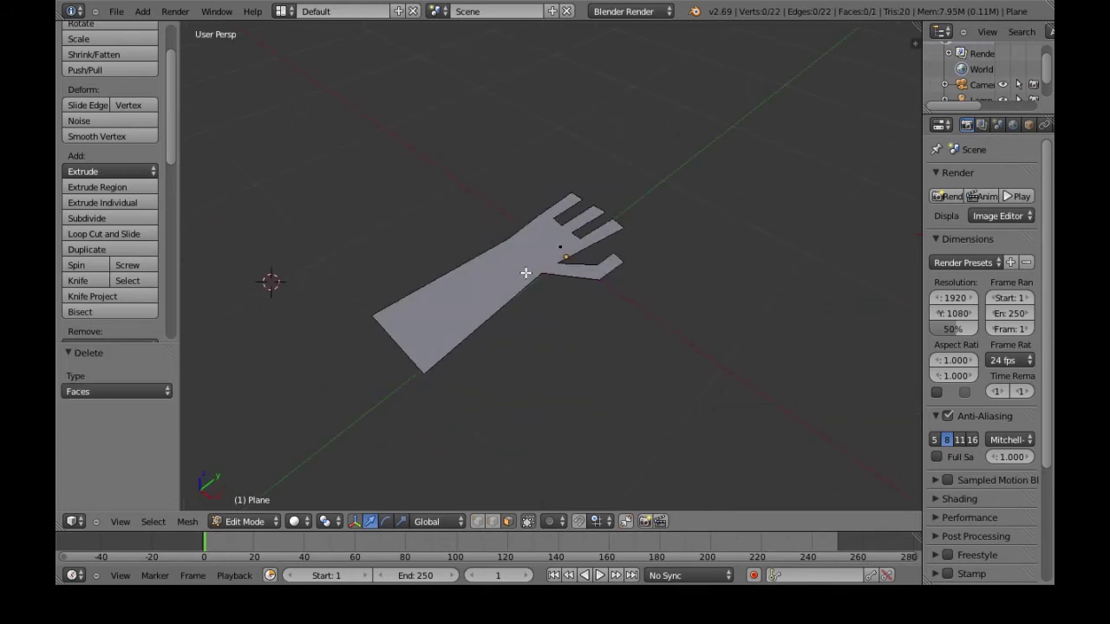
pyautogui.moveTo(568, 382); pyautogui.dragTo(554, 243, button='middle')
# Select the whole hand outline, extrude it 0.135 up along Z, and enable limit selection to visible
pyautogui.press('KP_7')
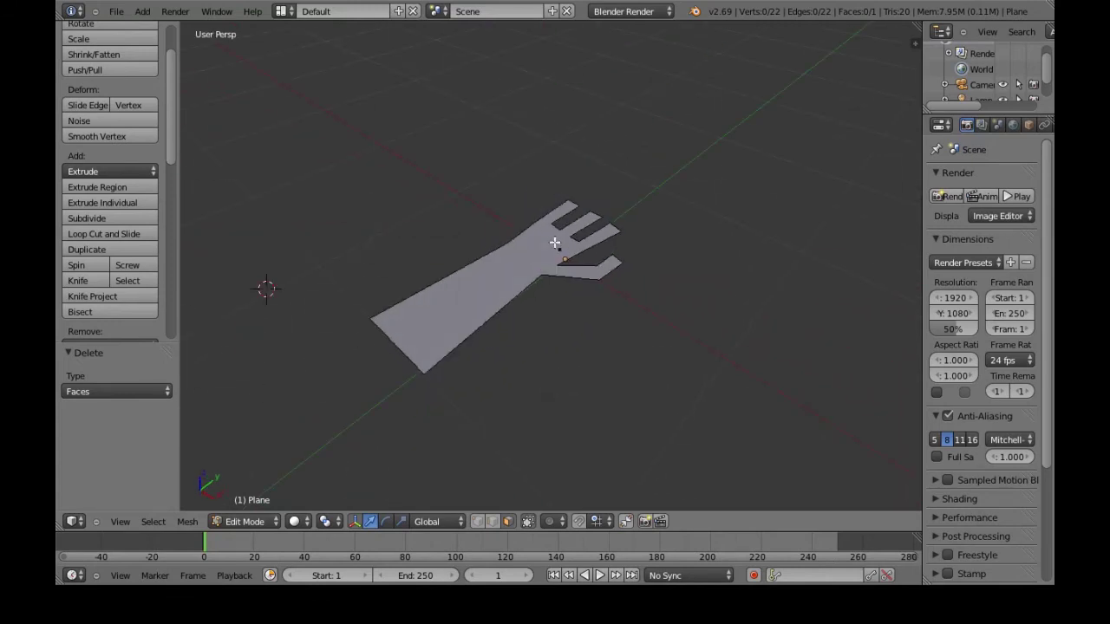
pyautogui.press('a')
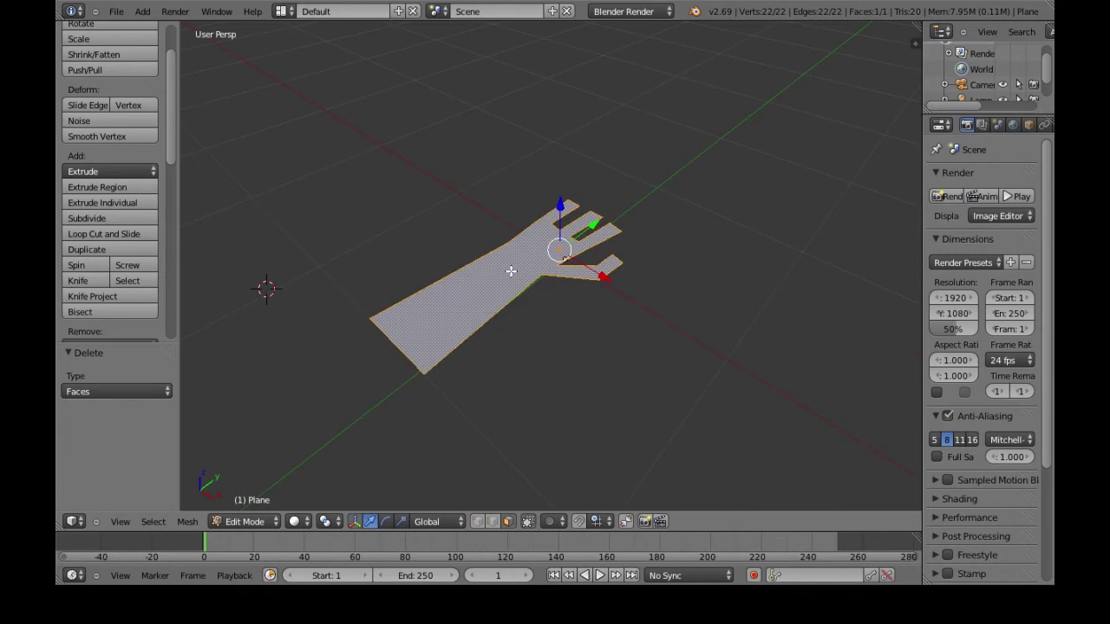
pyautogui.press('e')
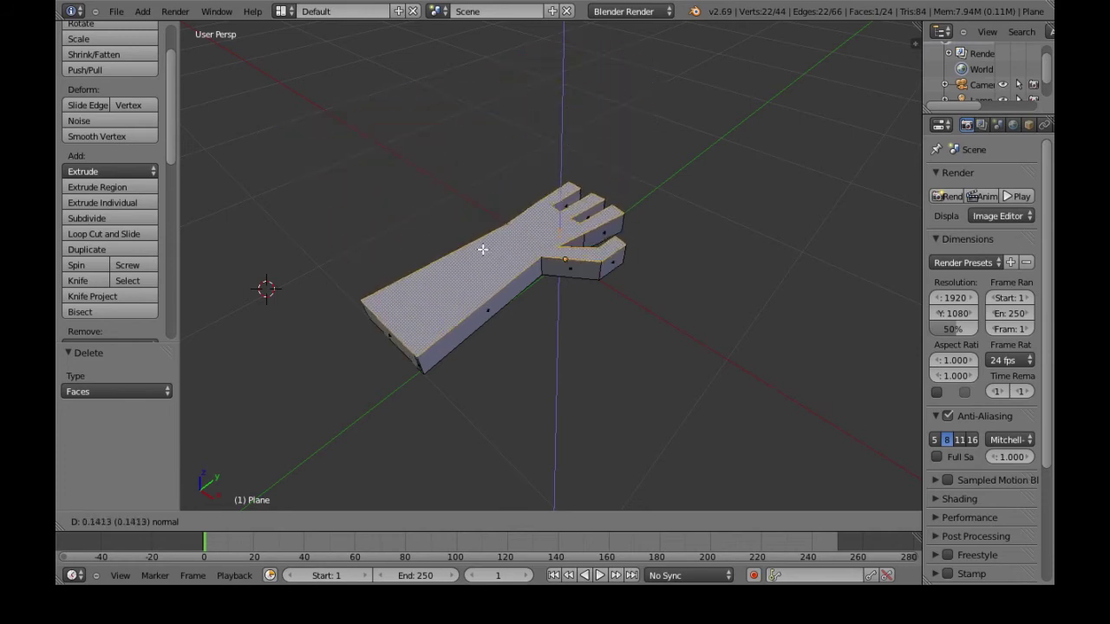
pyautogui.click(482, 252)
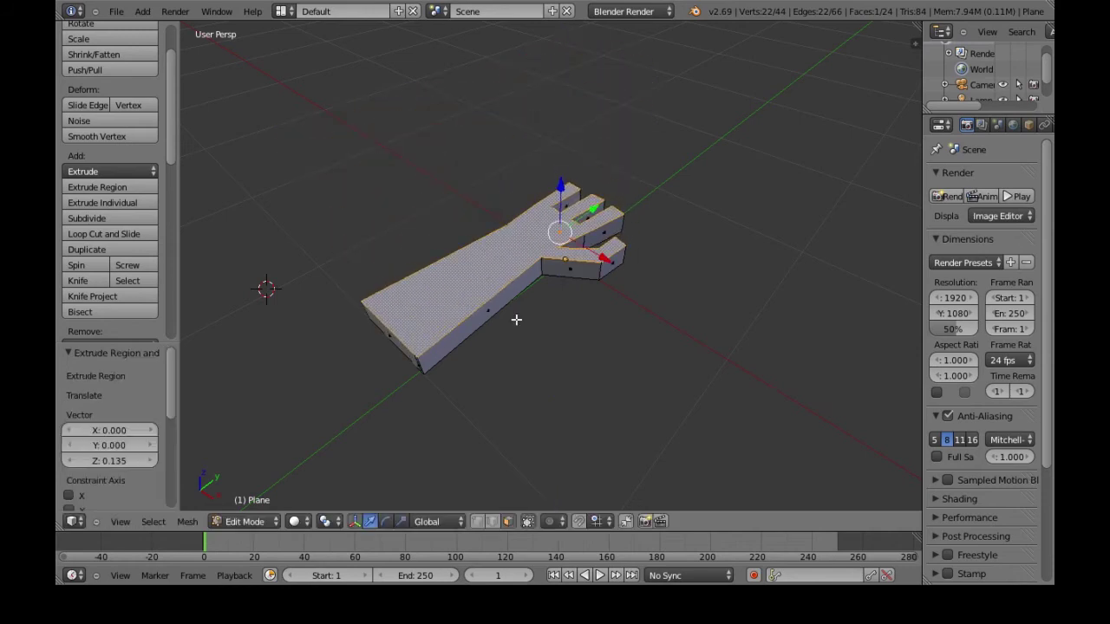
pyautogui.moveTo(569, 425); pyautogui.dragTo(621, 385, button='middle')
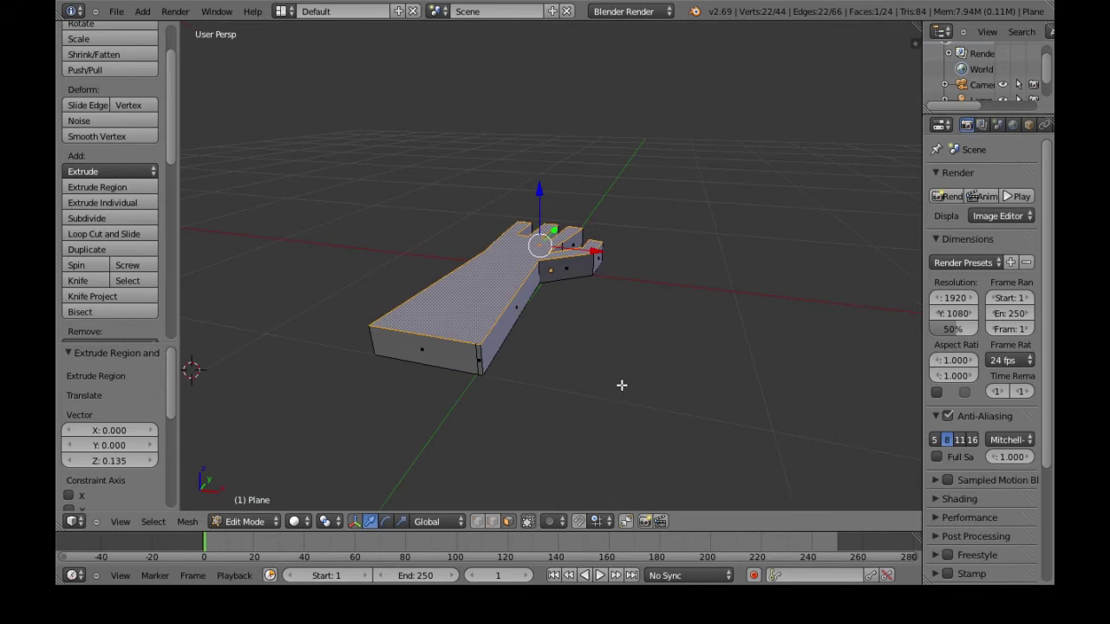
pyautogui.click(477, 526)
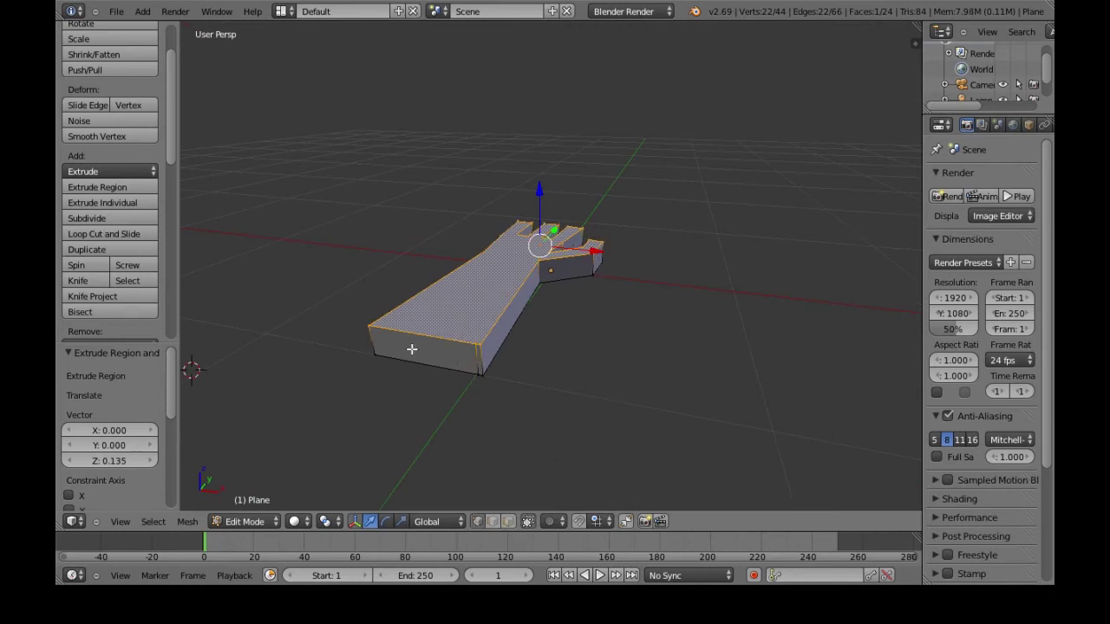
# Raise two forearm-end corner vertices along Z, shifting the right one along X
pyautogui.rightClick(368, 322)
pyautogui.press('g')
pyautogui.press('z')
pyautogui.click(391, 293)
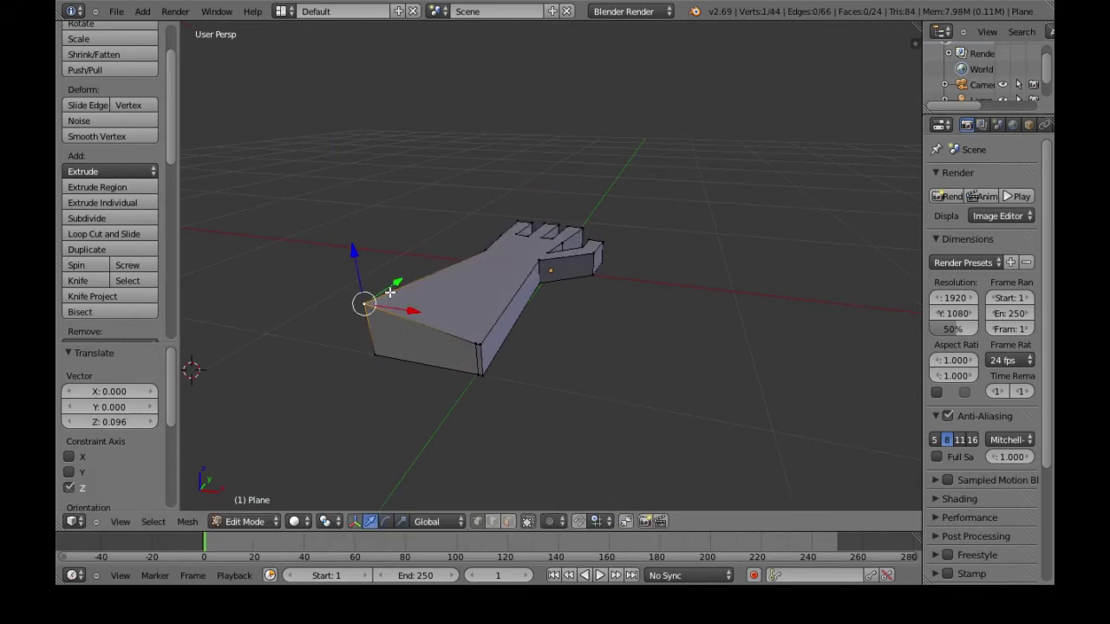
pyautogui.rightClick(476, 344)
pyautogui.press('g')
pyautogui.press('z')
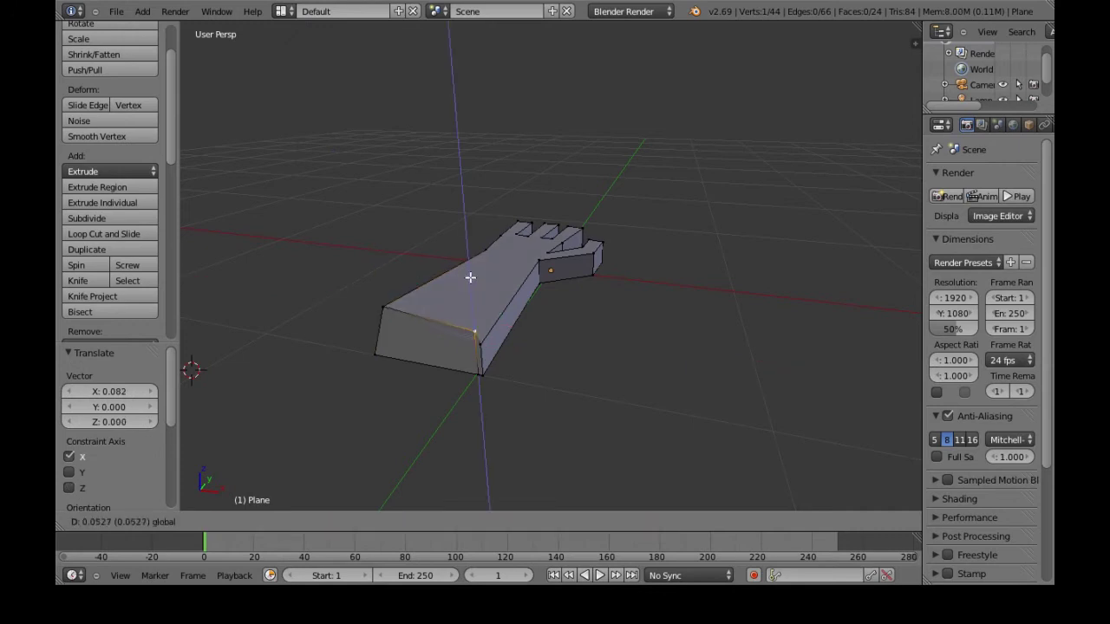
pyautogui.click(505, 314)
pyautogui.press('g')
pyautogui.press('x')
pyautogui.click(513, 321)
# Raise another forearm-end vertex and slide a front-edge vertex -0.051 along Y
pyautogui.rightClick(480, 341)
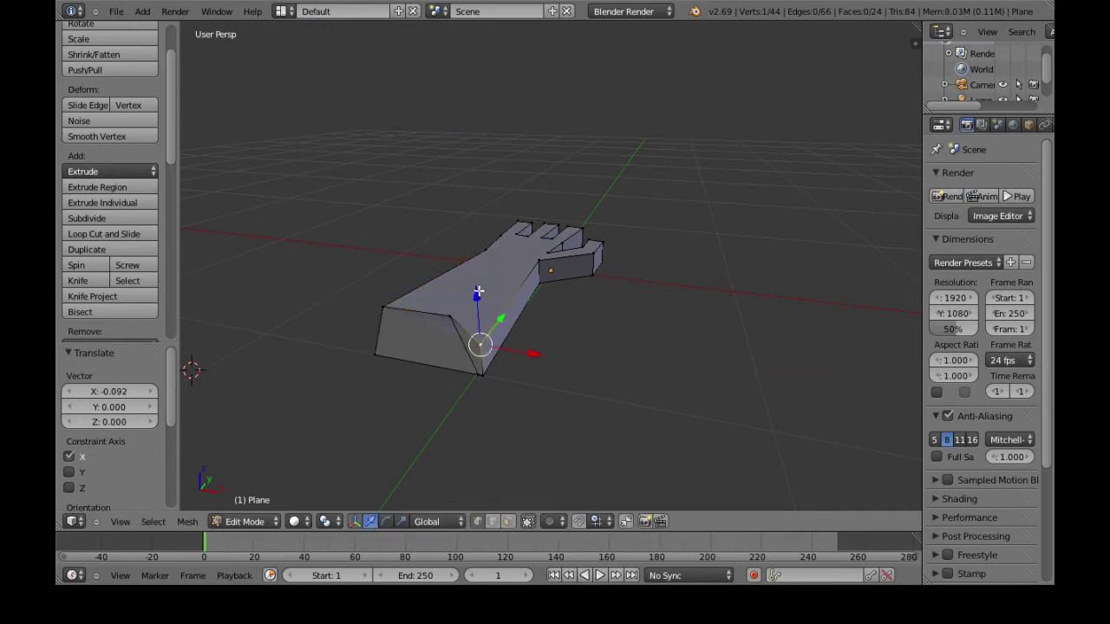
pyautogui.press('g')
pyautogui.press('z')
pyautogui.click(478, 267)
pyautogui.rightClick(450, 317)
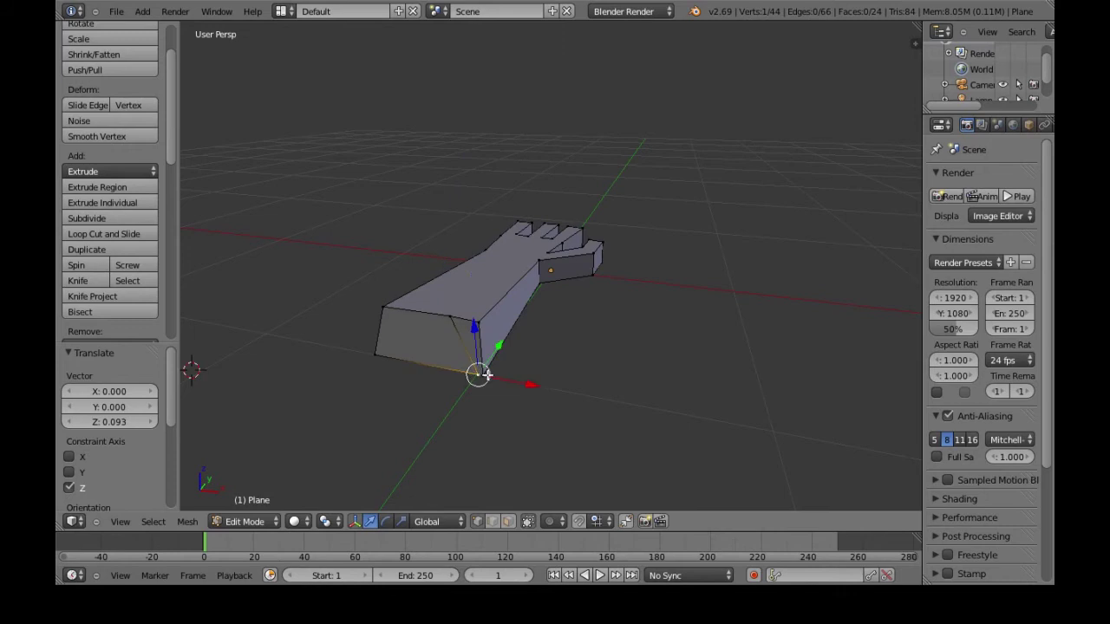
pyautogui.moveTo(499, 345); pyautogui.dragTo(457, 378)
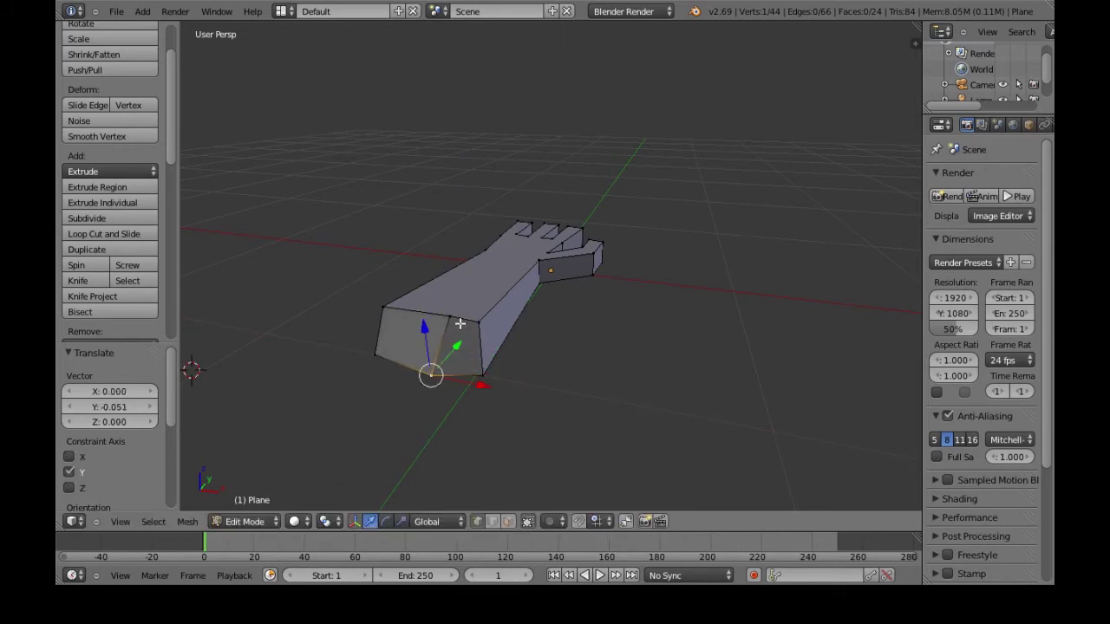
# Orbit the hand upright and select the four vertices of the thumb's end face
pyautogui.moveTo(634, 344); pyautogui.dragTo(459, 362, button='middle')
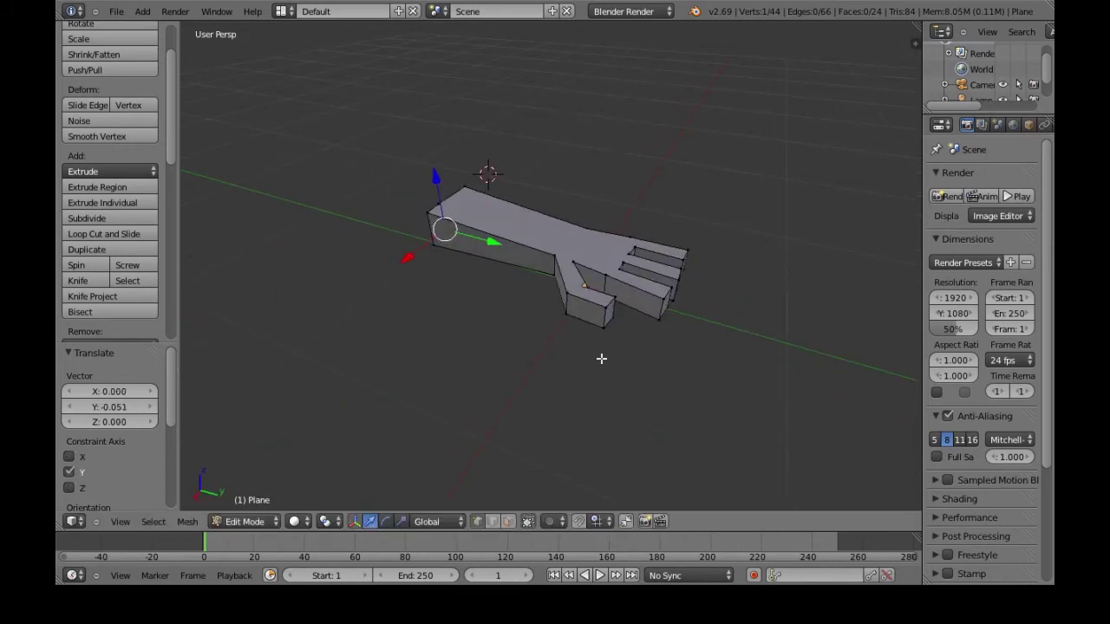
pyautogui.moveTo(601, 358); pyautogui.dragTo(484, 341, button='middle')
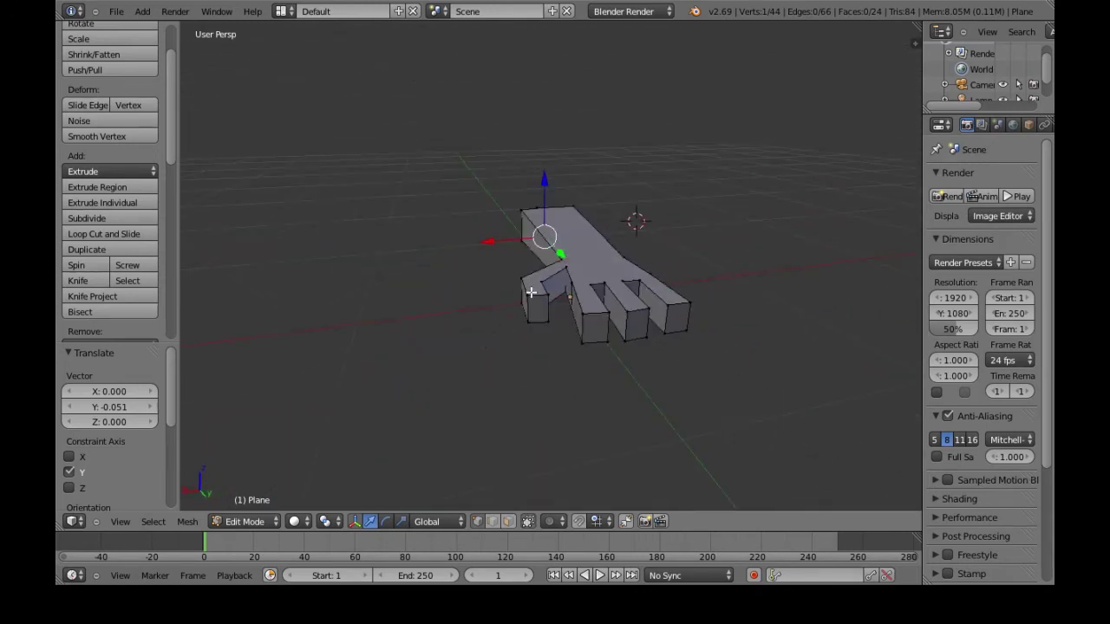
pyautogui.rightClick(528, 295)
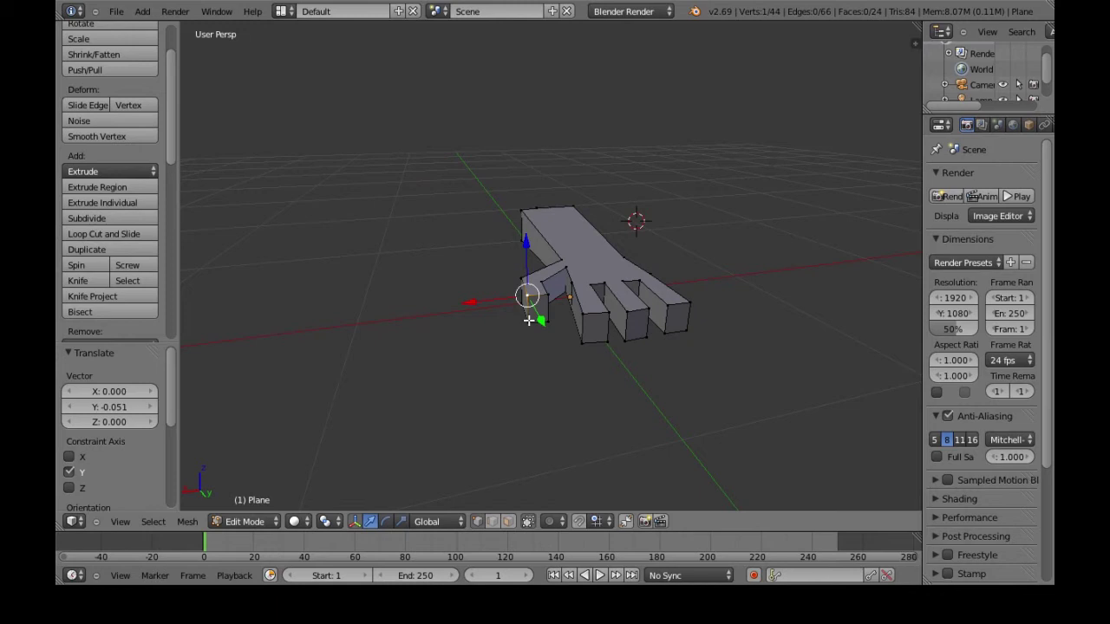
pyautogui.keyDown('shift'); pyautogui.rightClick(529, 321); pyautogui.keyUp('shift')
pyautogui.keyDown('shift'); pyautogui.rightClick(549, 323); pyautogui.keyUp('shift')
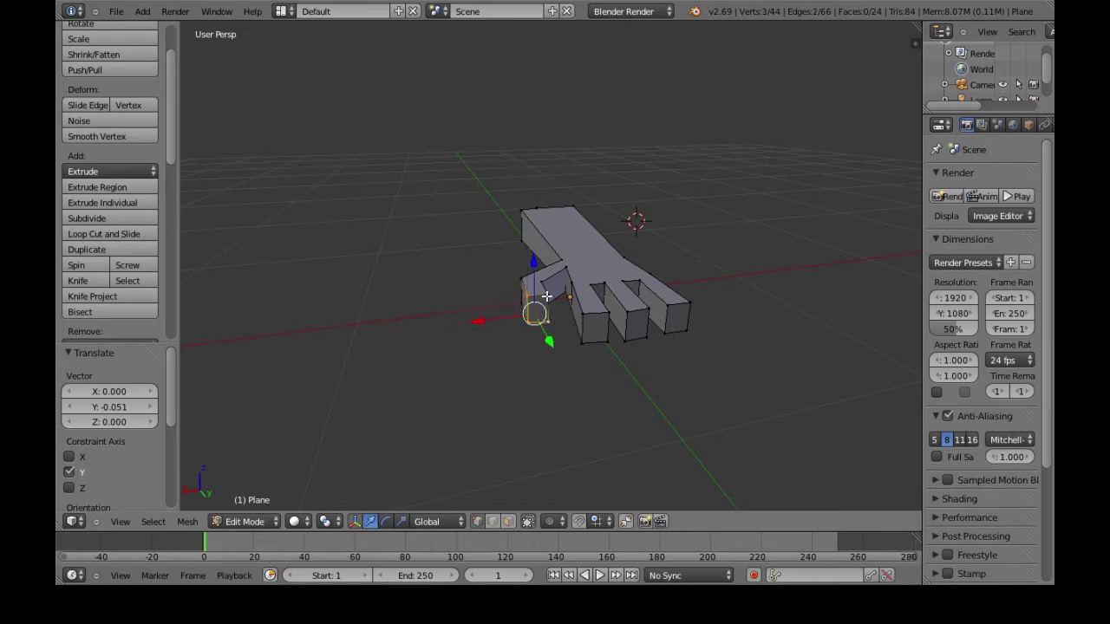
pyautogui.keyDown('shift'); pyautogui.rightClick(550, 296); pyautogui.keyUp('shift')
# Move the thumb's end face and scale it down to 0.384
pyautogui.moveTo(572, 359); pyautogui.dragTo(636, 347, button='middle')
pyautogui.scroll(2, 636, 347)
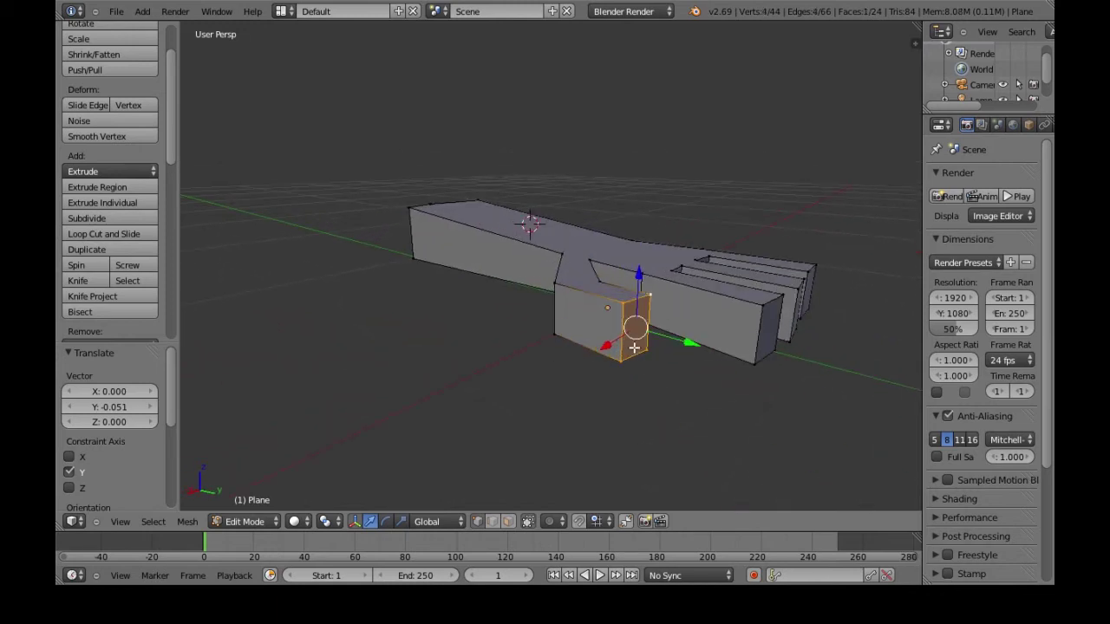
pyautogui.press('g')
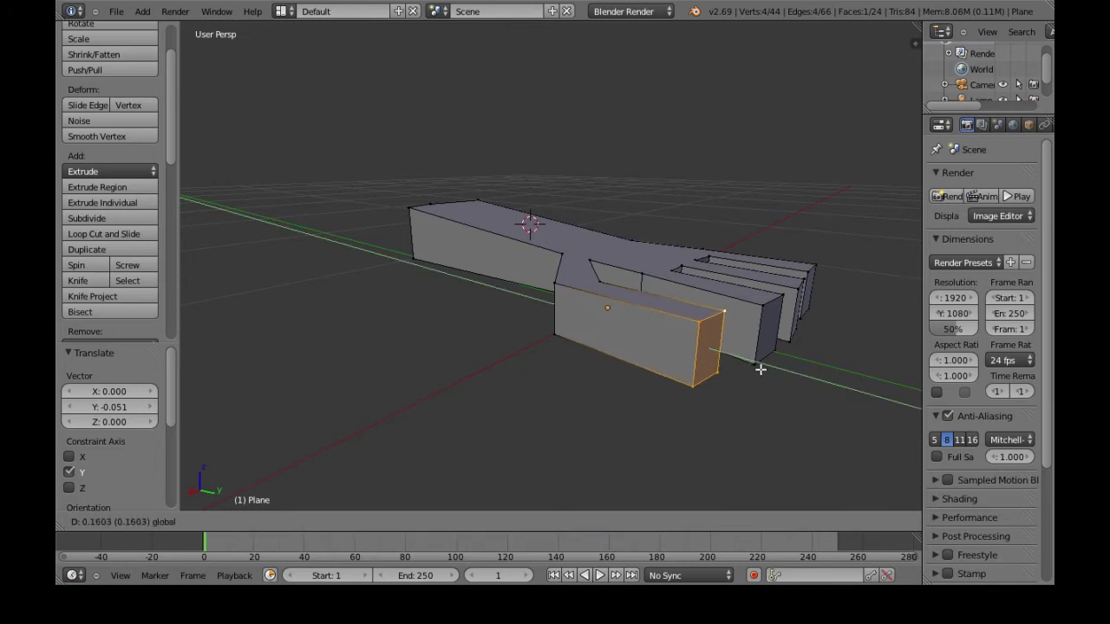
pyautogui.click(700, 347)
pyautogui.press('s')
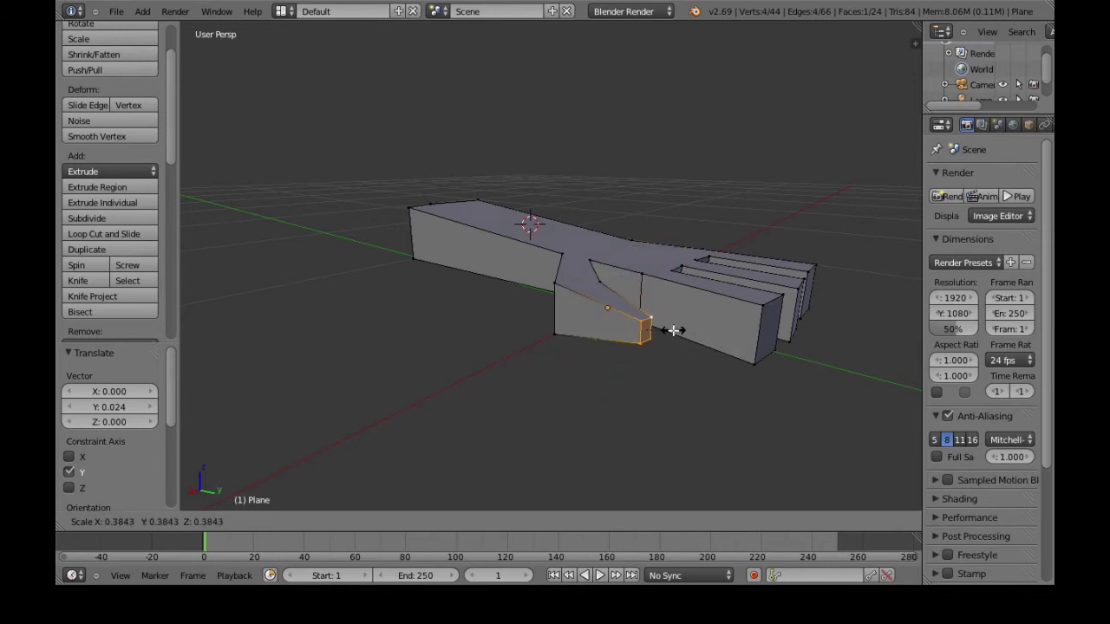
pyautogui.click(673, 331)
# Select the four corners of a finger's end face and scale it down to 0.498
pyautogui.moveTo(713, 378); pyautogui.dragTo(604, 355, button='middle')
pyautogui.scroll(-4, 598, 354)
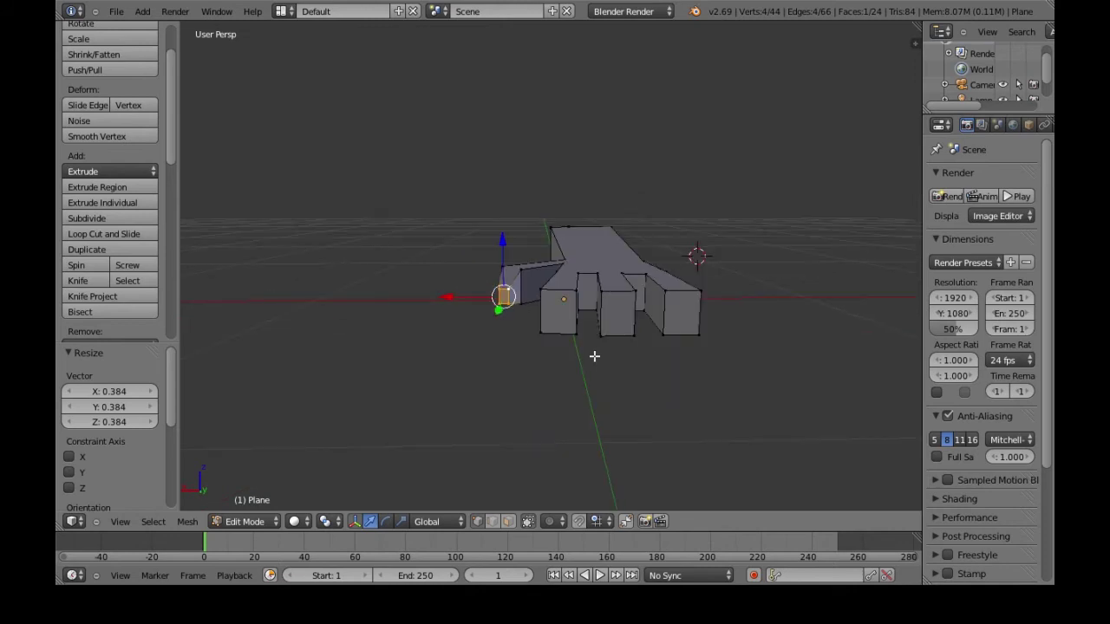
pyautogui.rightClick(576, 293)
pyautogui.keyDown('shift'); pyautogui.rightClick(535, 290); pyautogui.keyUp('shift')
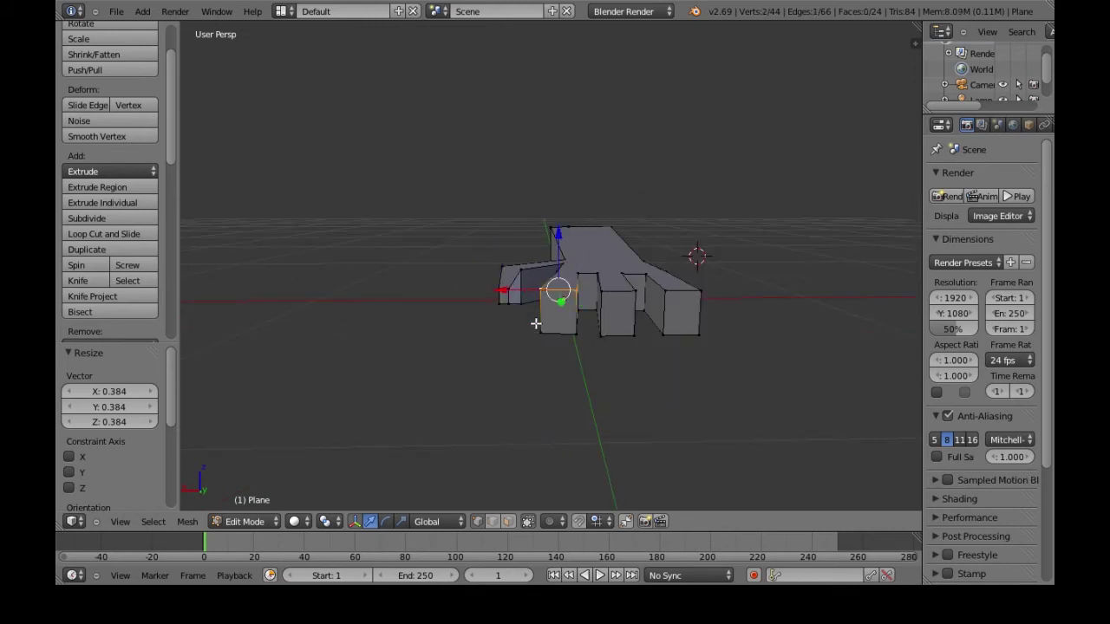
pyautogui.keyDown('shift'); pyautogui.rightClick(538, 333); pyautogui.keyUp('shift')
pyautogui.keyDown('shift'); pyautogui.rightClick(576, 334); pyautogui.keyUp('shift')
pyautogui.press('s')
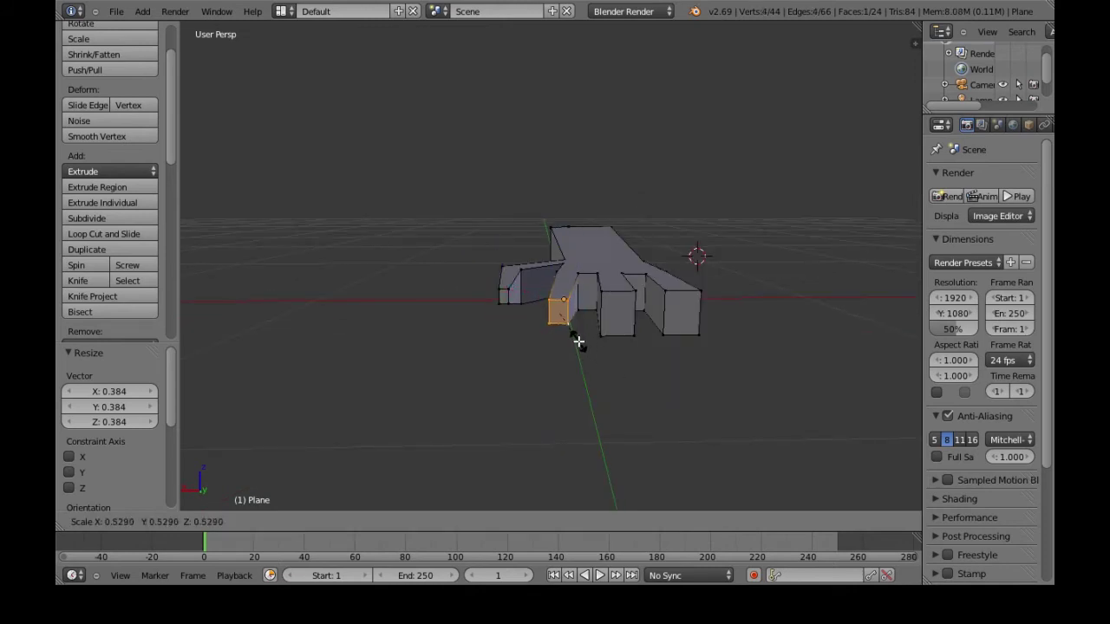
pyautogui.click(575, 333)
# Select the four corners of the next finger's end face
pyautogui.rightClick(604, 291)
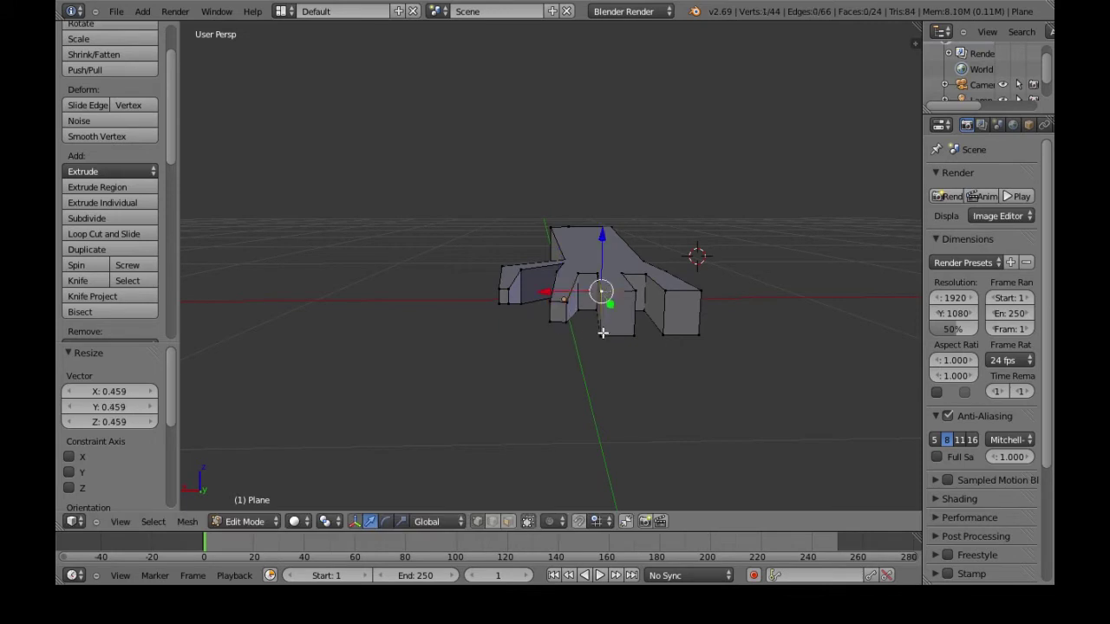
pyautogui.keyDown('shift'); pyautogui.rightClick(602, 334); pyautogui.keyUp('shift')
pyautogui.keyDown('shift'); pyautogui.rightClick(635, 334); pyautogui.keyUp('shift')
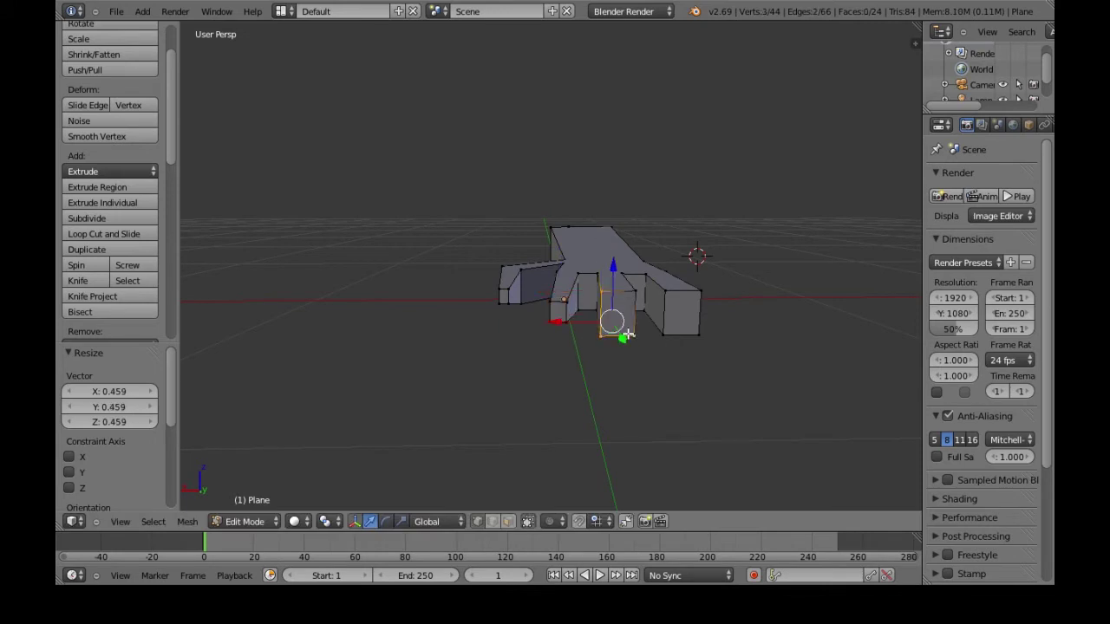
pyautogui.keyDown('shift'); pyautogui.rightClick(635, 290); pyautogui.keyUp('shift')
# Finish resizing the small end face of the hand slab
pyautogui.press('s')
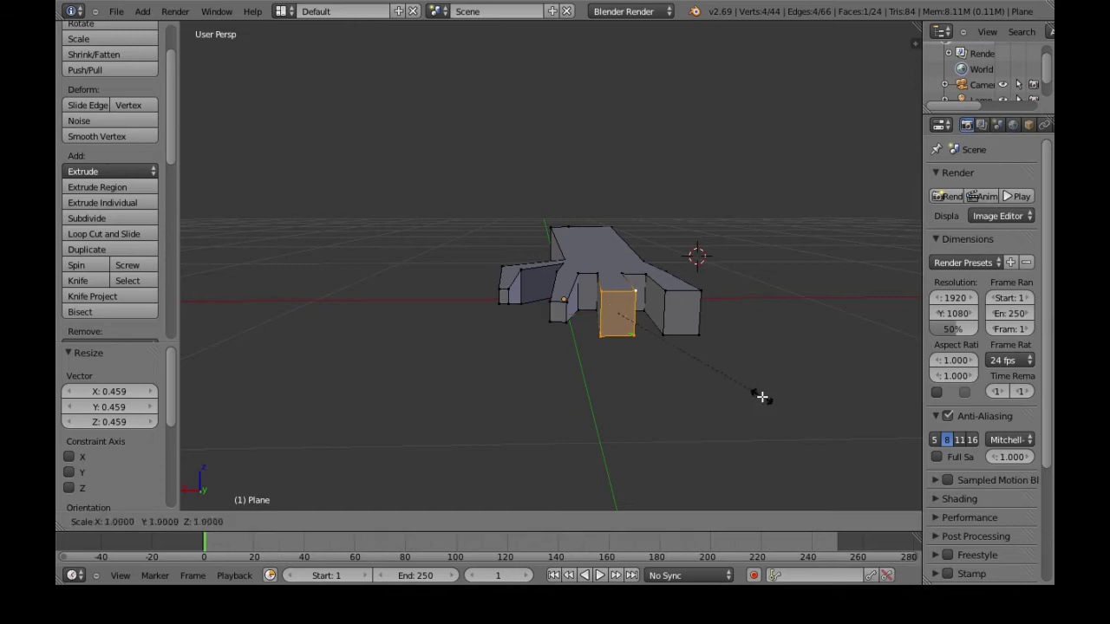
pyautogui.click(693, 341)
pyautogui.moveTo(743, 364); pyautogui.dragTo(597, 298, button='middle')
# Select the end face's four vertices and rotate it 53.363°
pyautogui.rightClick(565, 301)
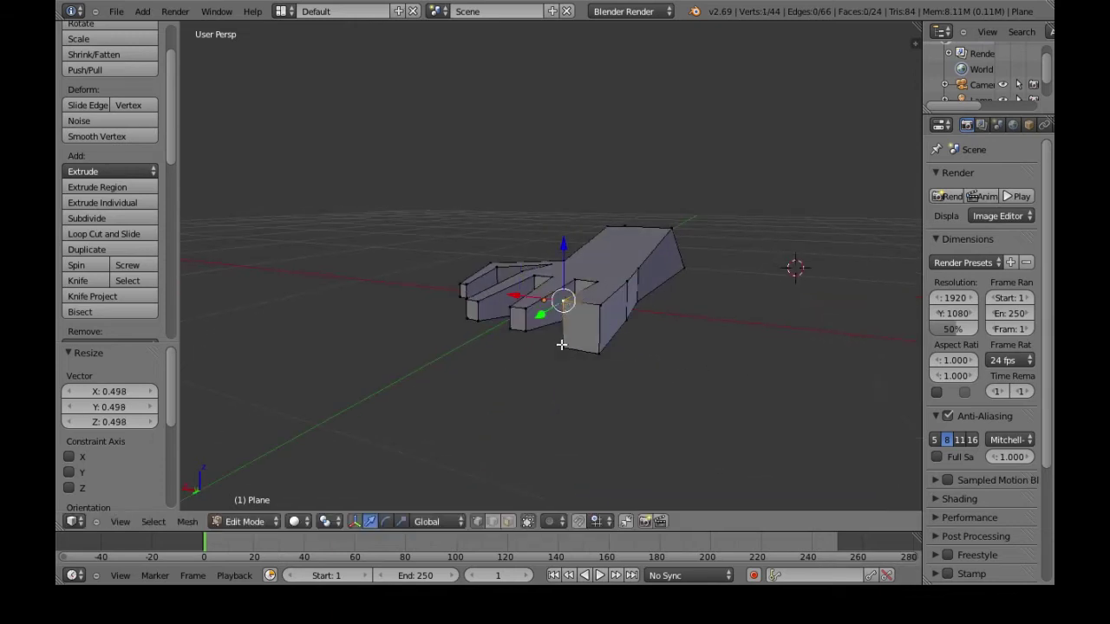
pyautogui.keyDown('shift'); pyautogui.rightClick(562, 344); pyautogui.keyUp('shift')
pyautogui.keyDown('shift'); pyautogui.rightClick(596, 351); pyautogui.keyUp('shift')
pyautogui.keyDown('shift'); pyautogui.rightClick(596, 308); pyautogui.keyUp('shift')
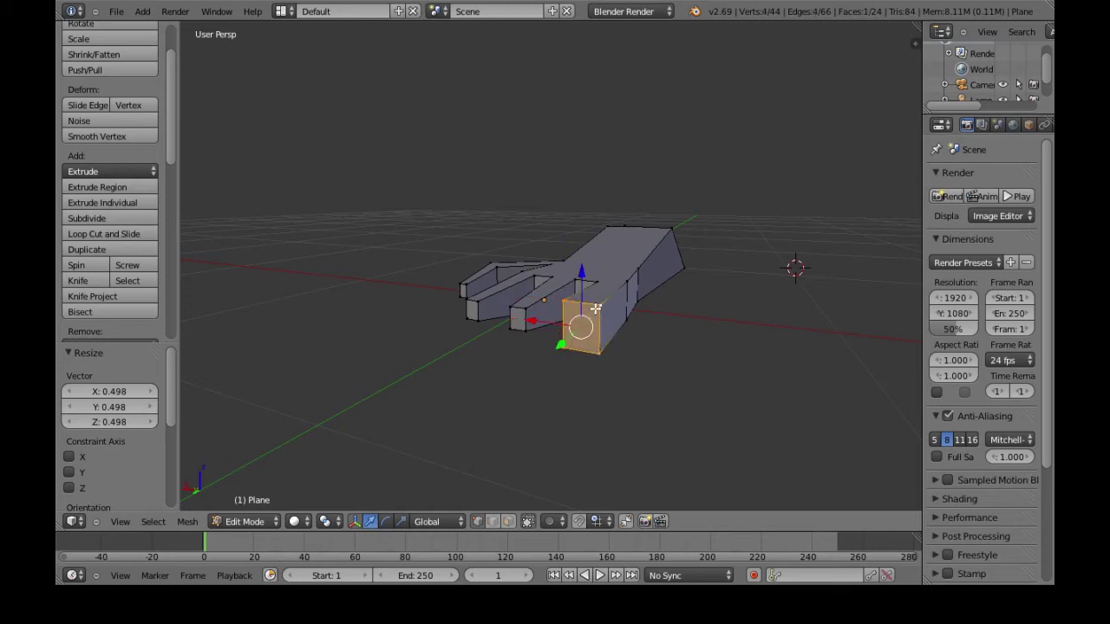
pyautogui.press('r')
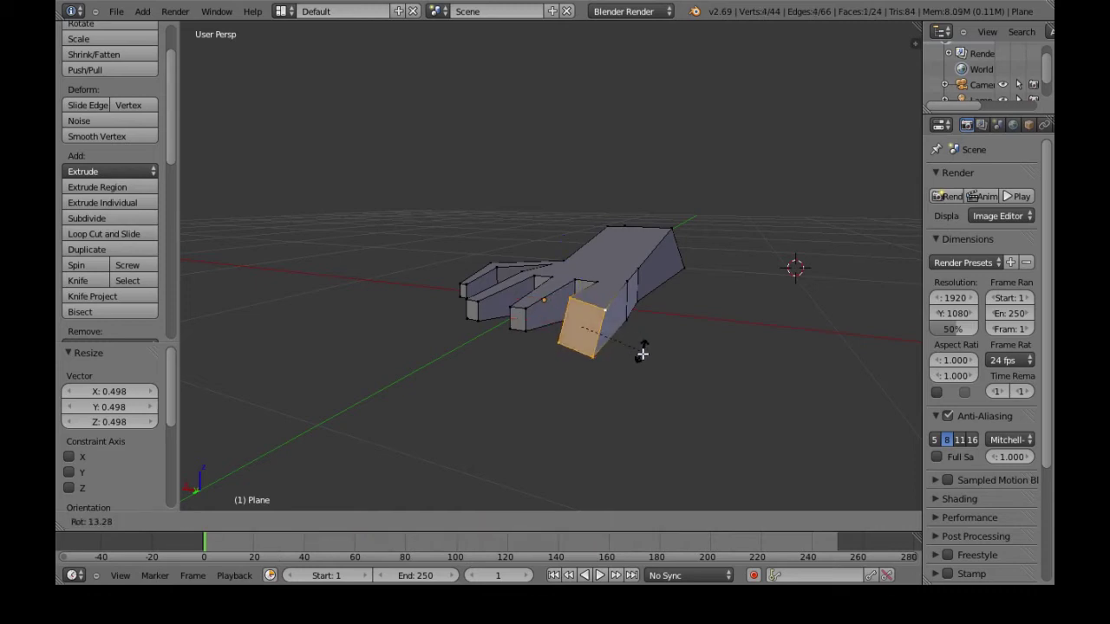
pyautogui.click(629, 405)
# Scale the tilted end face up to 1.389, widening that end
pyautogui.moveTo(625, 401); pyautogui.dragTo(669, 391, button='middle')
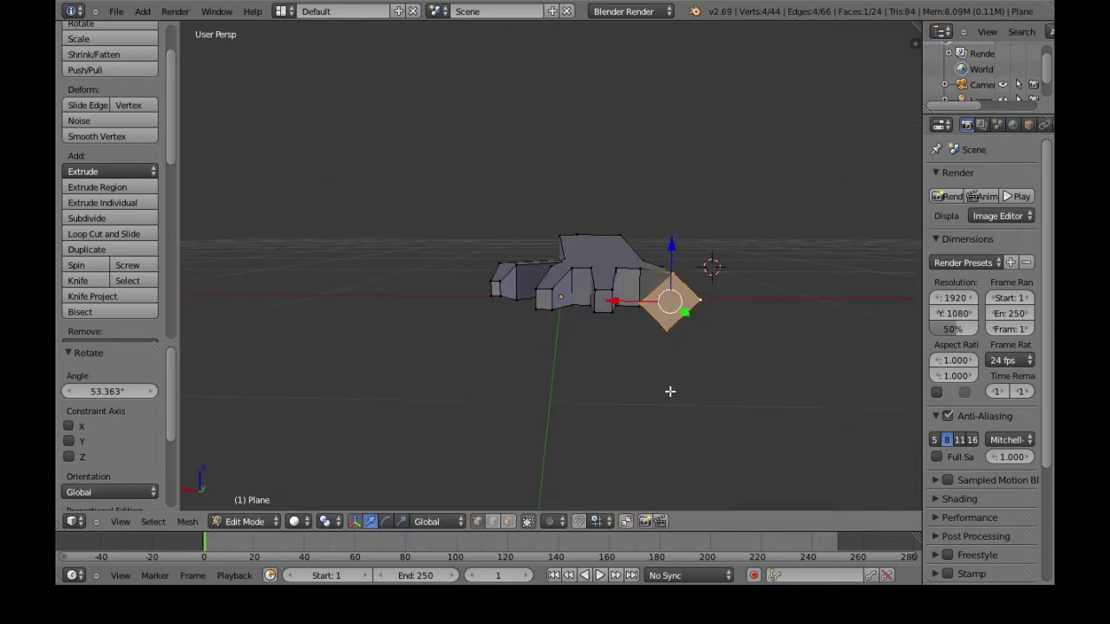
pyautogui.press('s')
pyautogui.click(753, 425)
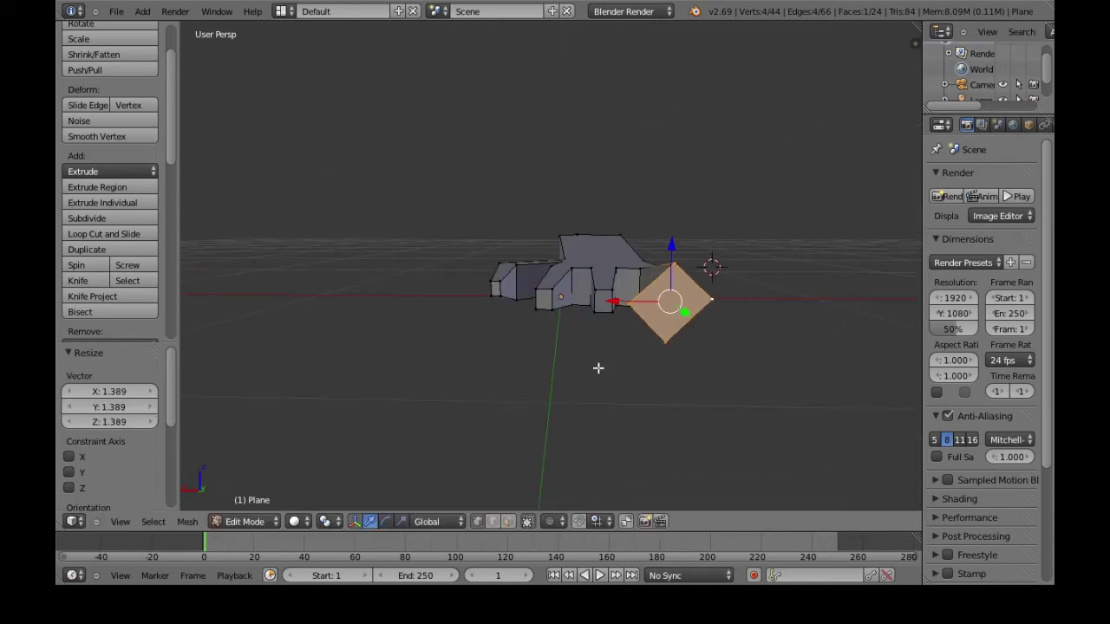
pyautogui.moveTo(597, 366); pyautogui.dragTo(553, 315, button='middle')
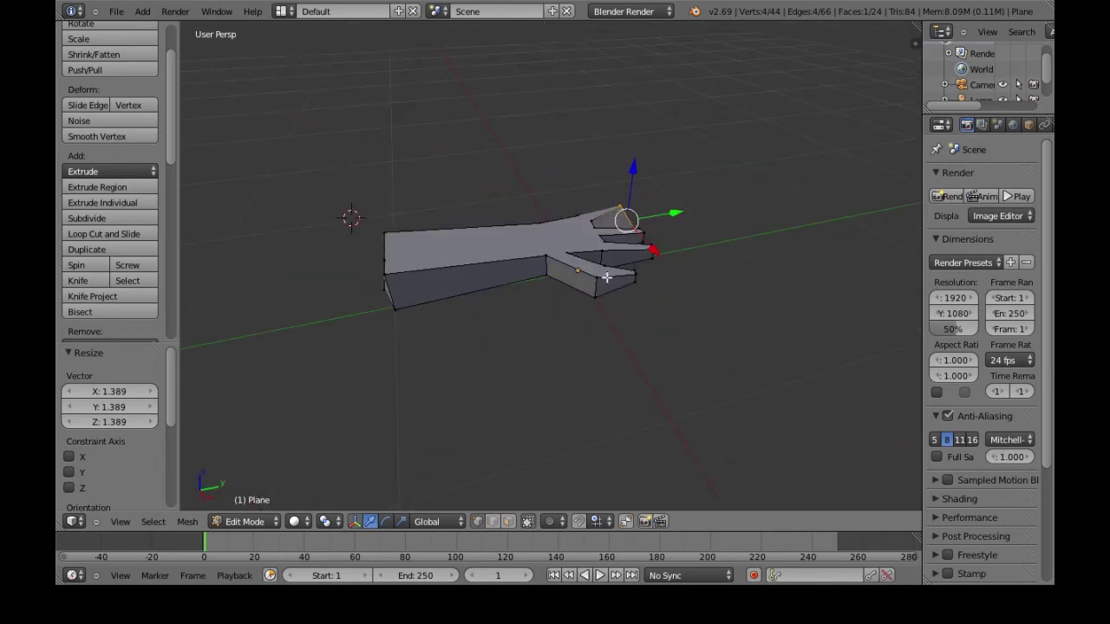
pyautogui.moveTo(720, 292); pyautogui.dragTo(678, 299, button='middle')
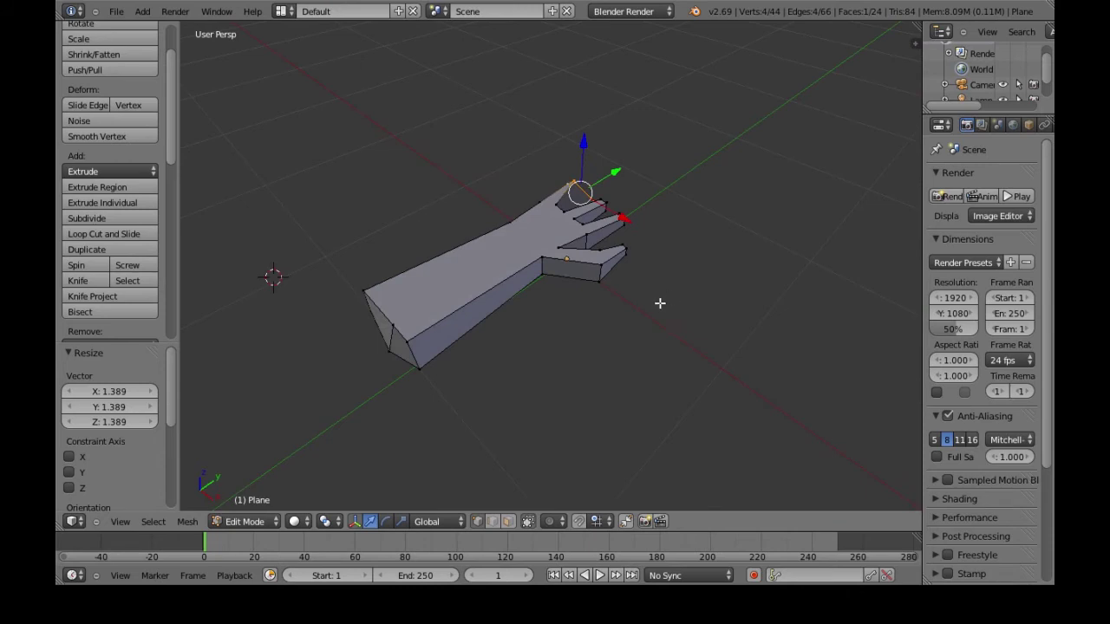
# Start a Save As and set the save location to the Desktop
pyautogui.click(116, 12)
pyautogui.click(143, 126)
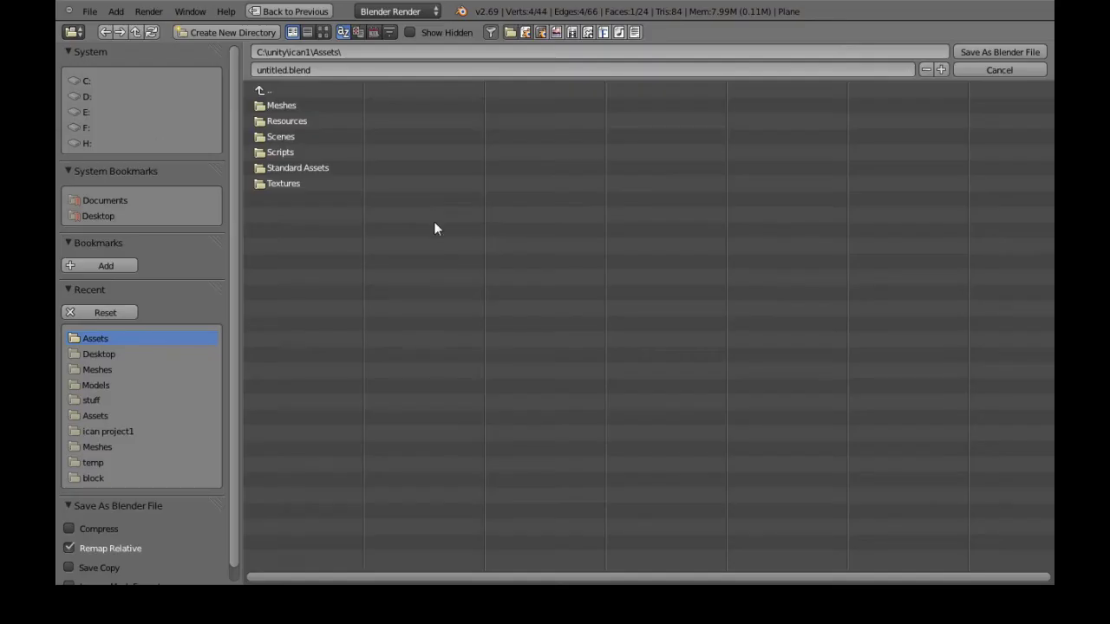
pyautogui.click(308, 74)
pyautogui.click(107, 216)
# Name the file robot_hand.blend and save over the existing file
pyautogui.click(289, 70)
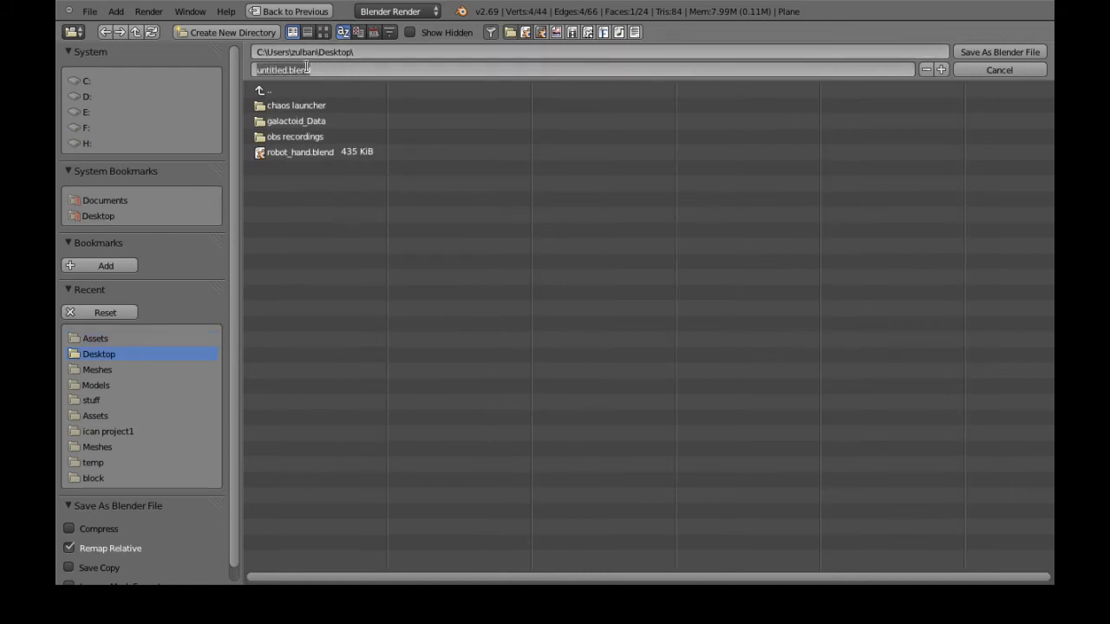
pyautogui.moveTo(286, 69); pyautogui.dragTo(327, 77)
pyautogui.write('robot_hand')
pyautogui.press('Return')
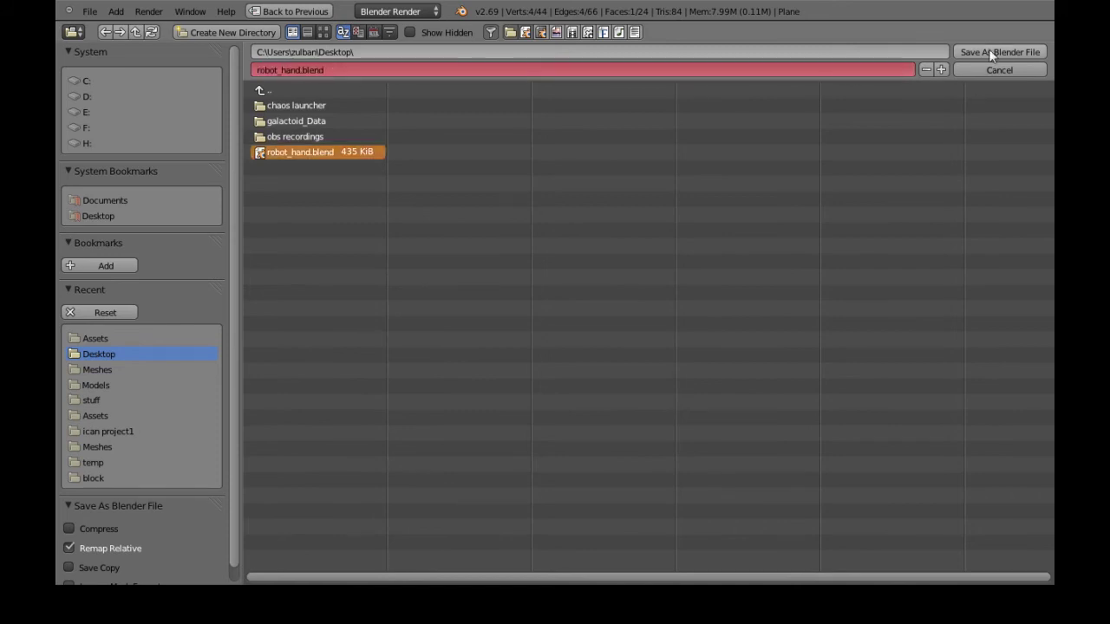
pyautogui.click(1003, 52)
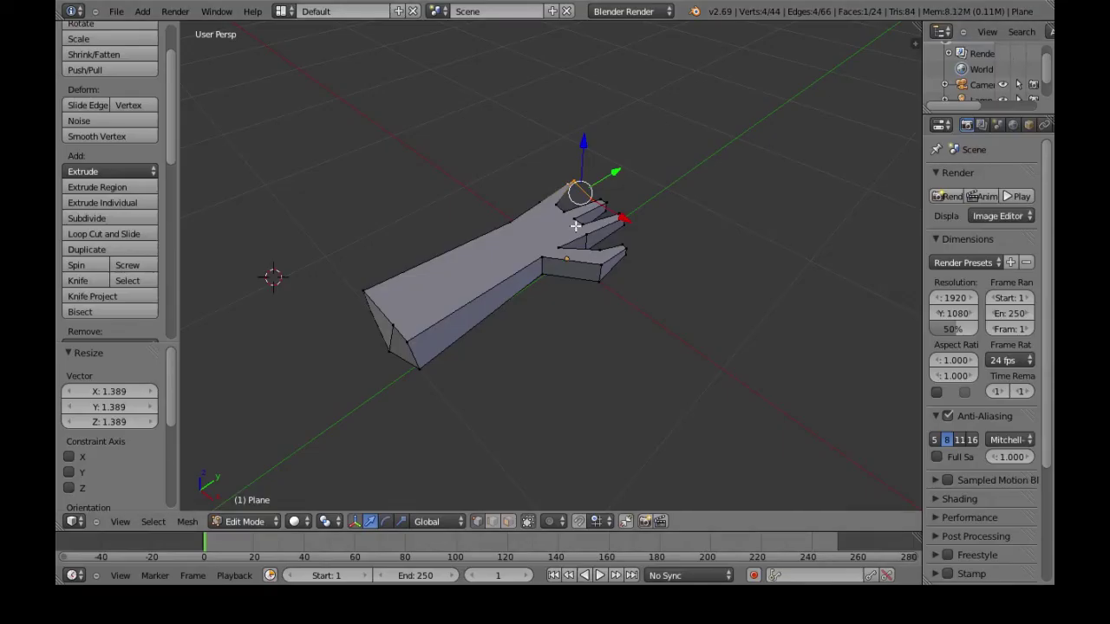
pyautogui.moveTo(636, 310); pyautogui.dragTo(531, 276, button='middle')
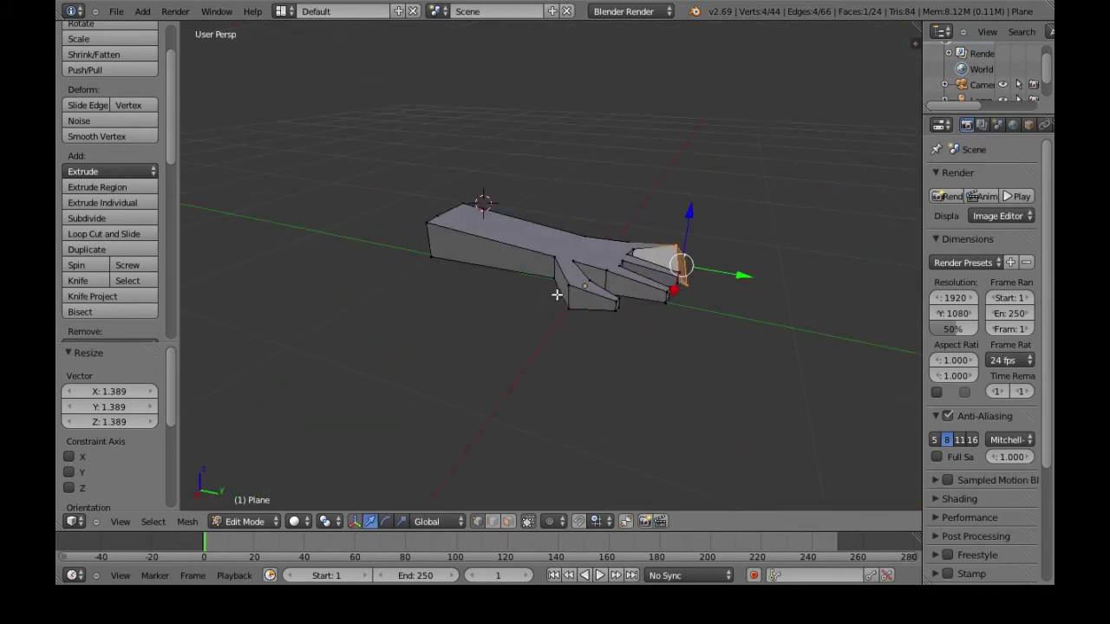
pyautogui.moveTo(515, 308); pyautogui.dragTo(569, 320, button='middle')
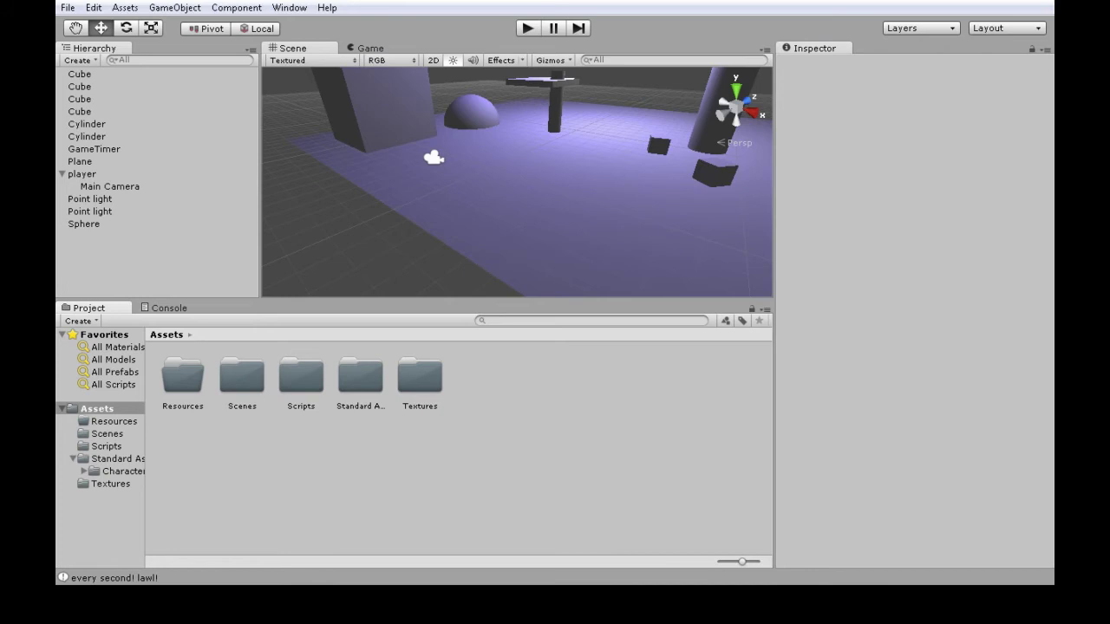
# Create a folder named Meshes inside the Unity project's Assets
pyautogui.click(97, 409)
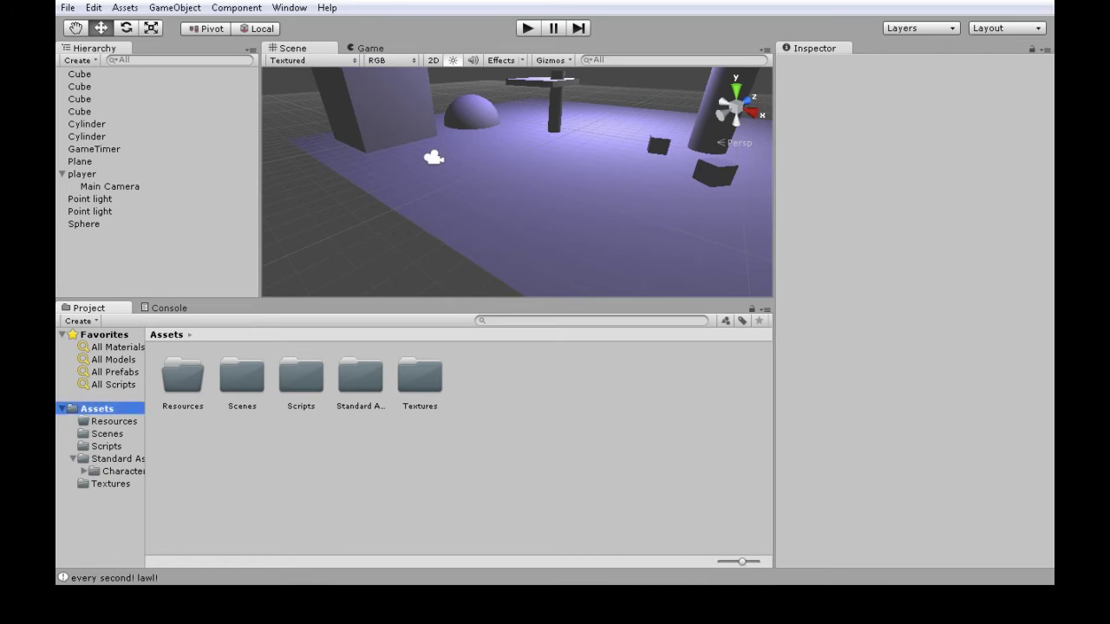
pyautogui.rightClick(518, 410)
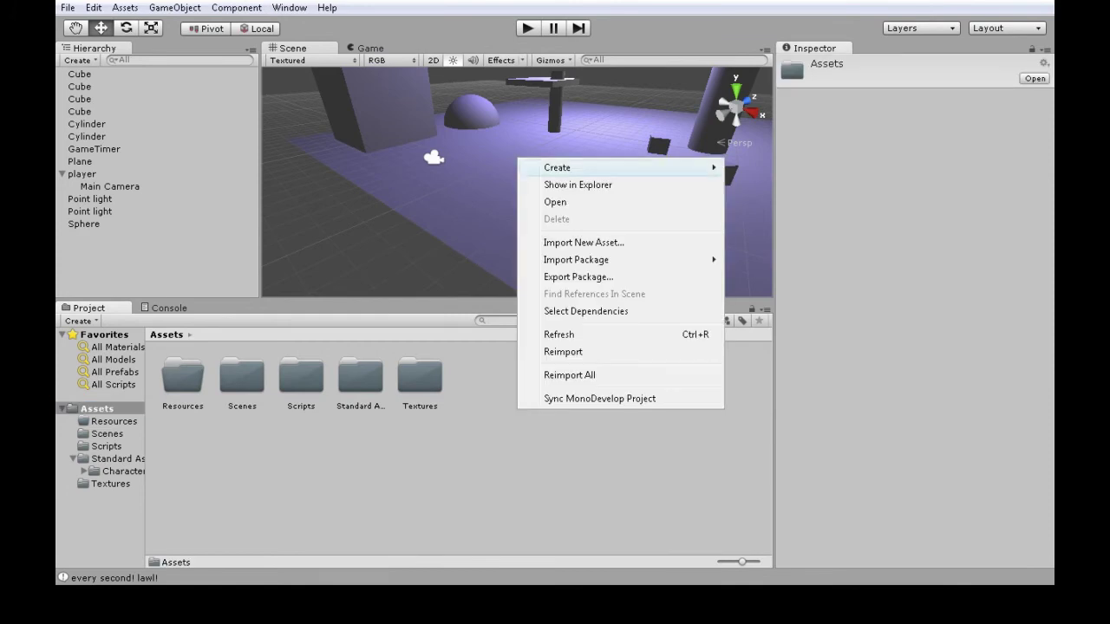
pyautogui.moveTo(607, 167)
pyautogui.click(761, 168)
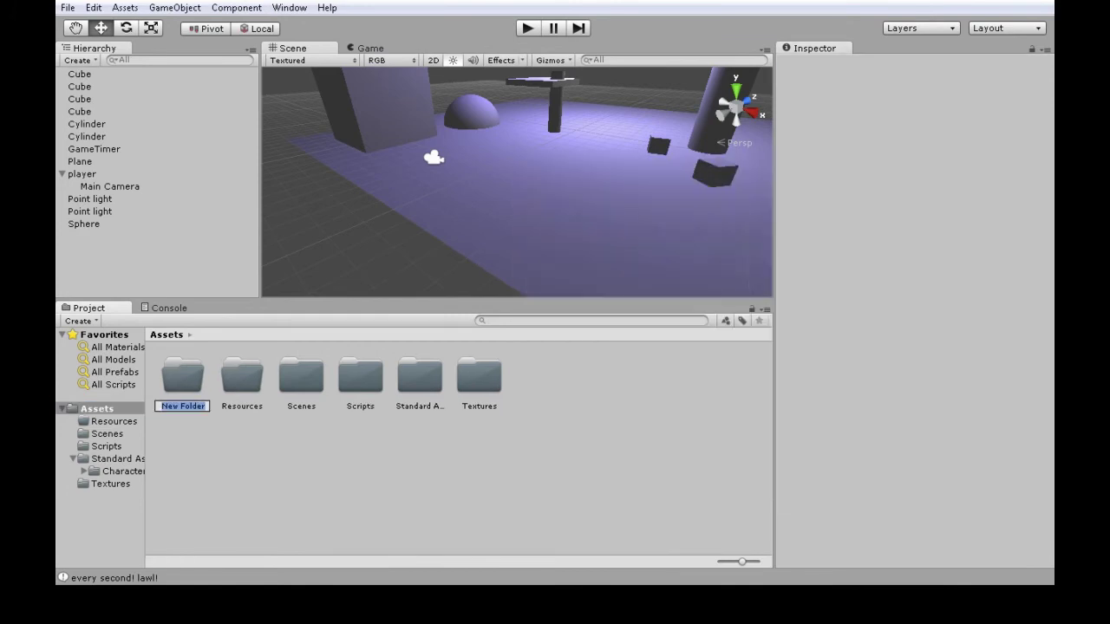
pyautogui.write('Meshes')
pyautogui.press('Return')
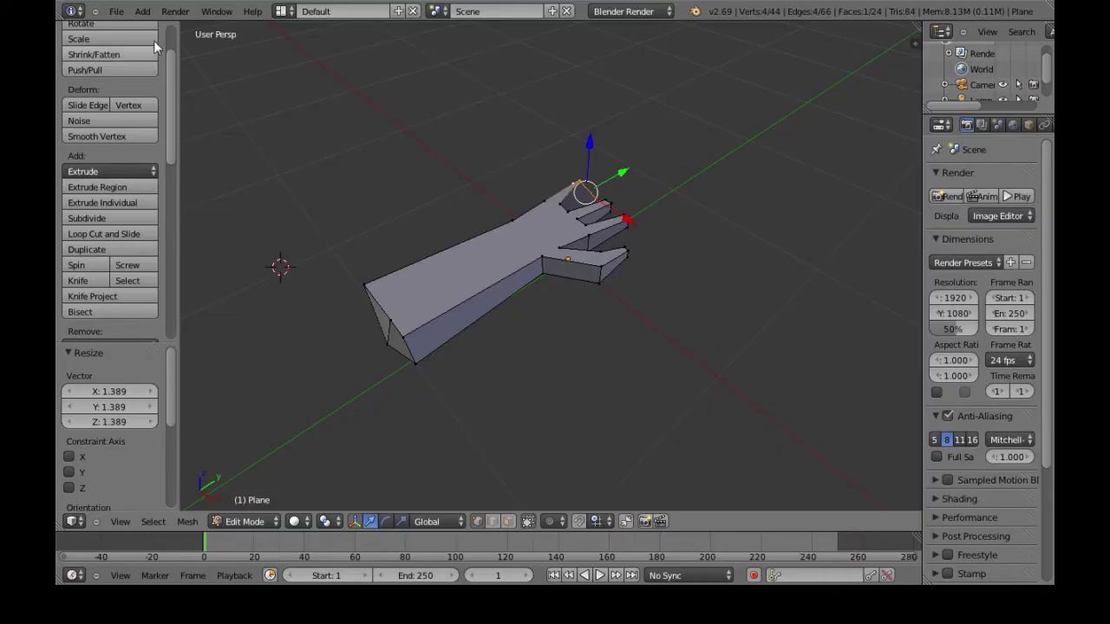
# Start an Autodesk FBX (.fbx) export of the hand model from the File menu
pyautogui.click(117, 12)
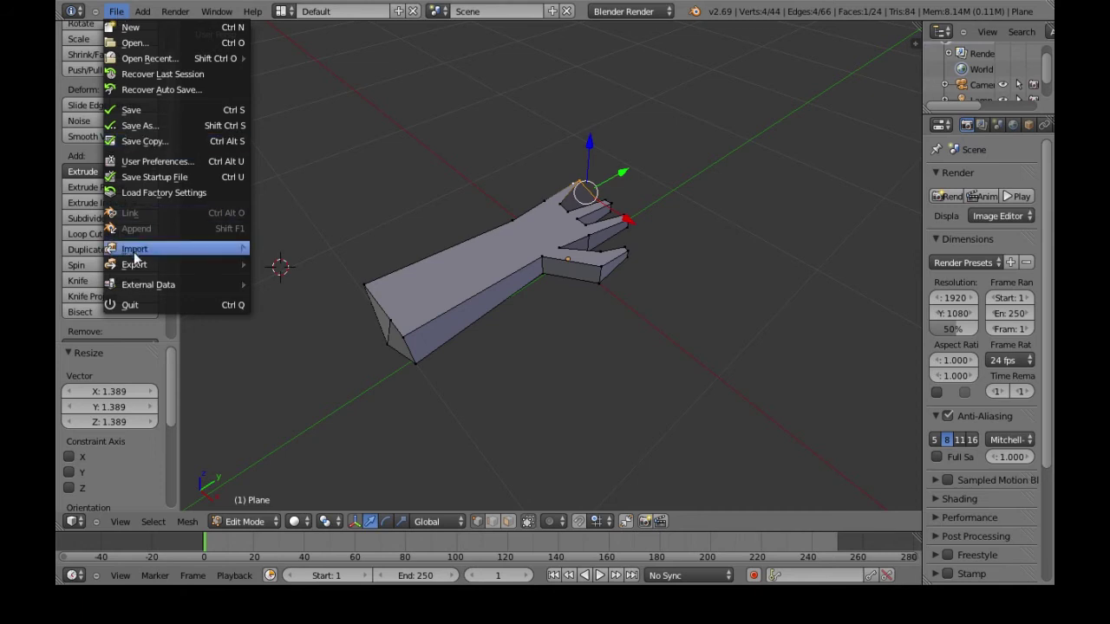
pyautogui.moveTo(208, 265)
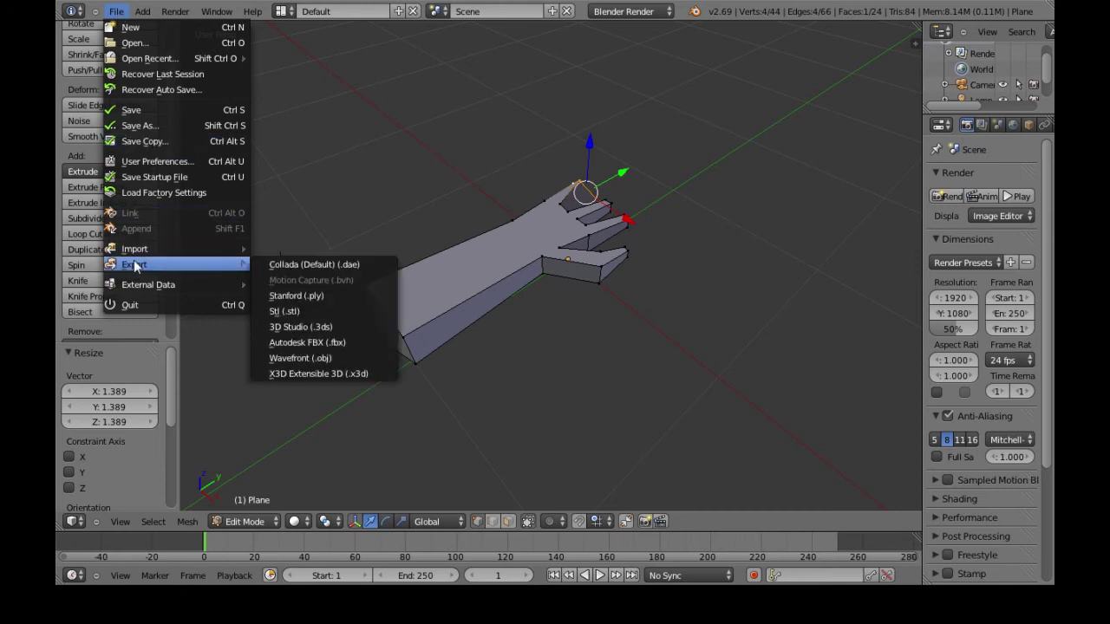
pyautogui.click(348, 341)
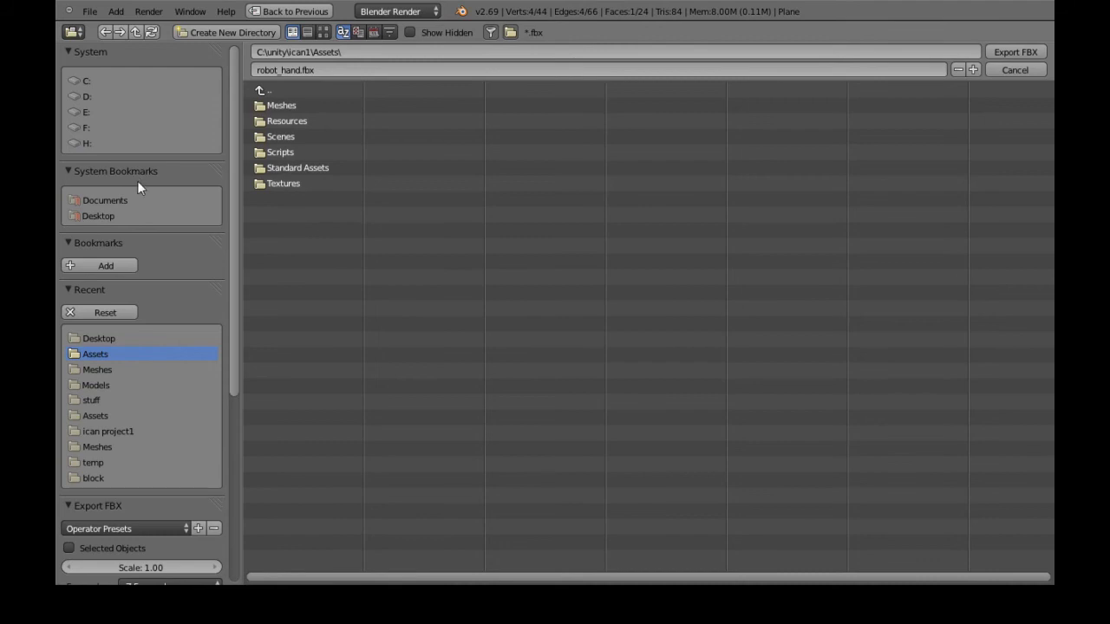
# Restrict the FBX export object types to Mesh only
pyautogui.moveTo(232, 175); pyautogui.dragTo(140, 339)
pyautogui.click(81, 339)
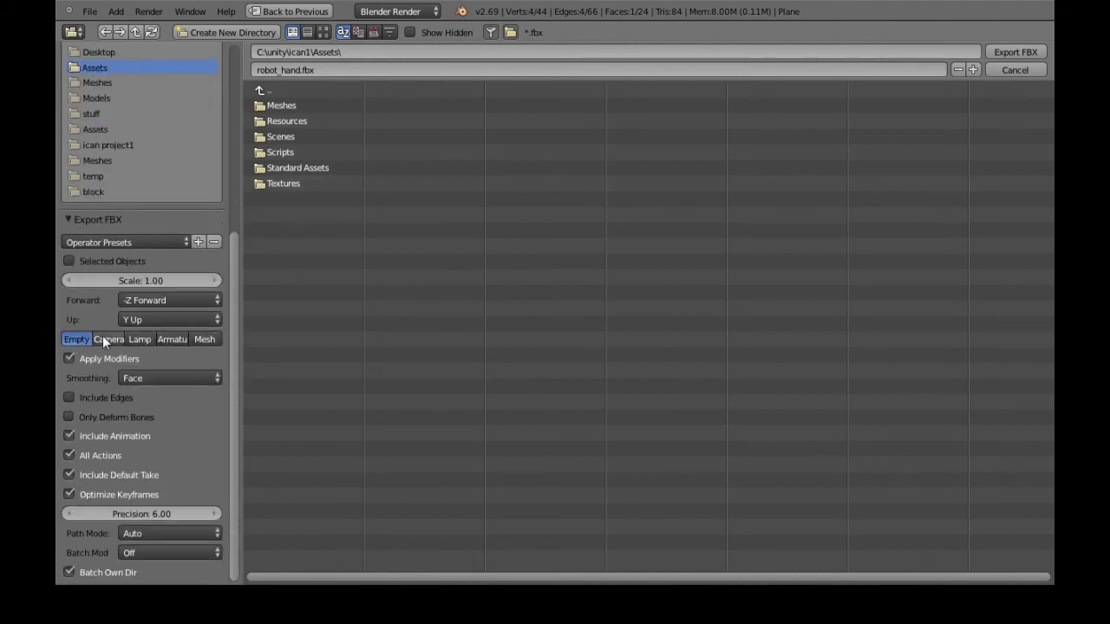
pyautogui.click(204, 341)
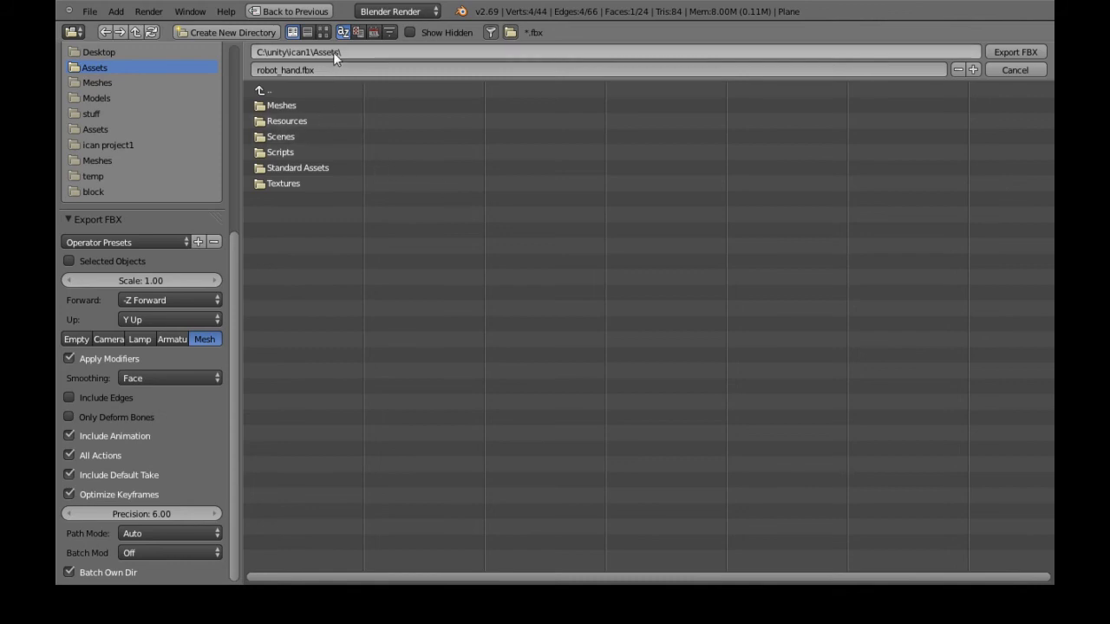
# Set the destination to Assets\Meshes and export robot_hand.fbx
pyautogui.click(301, 53)
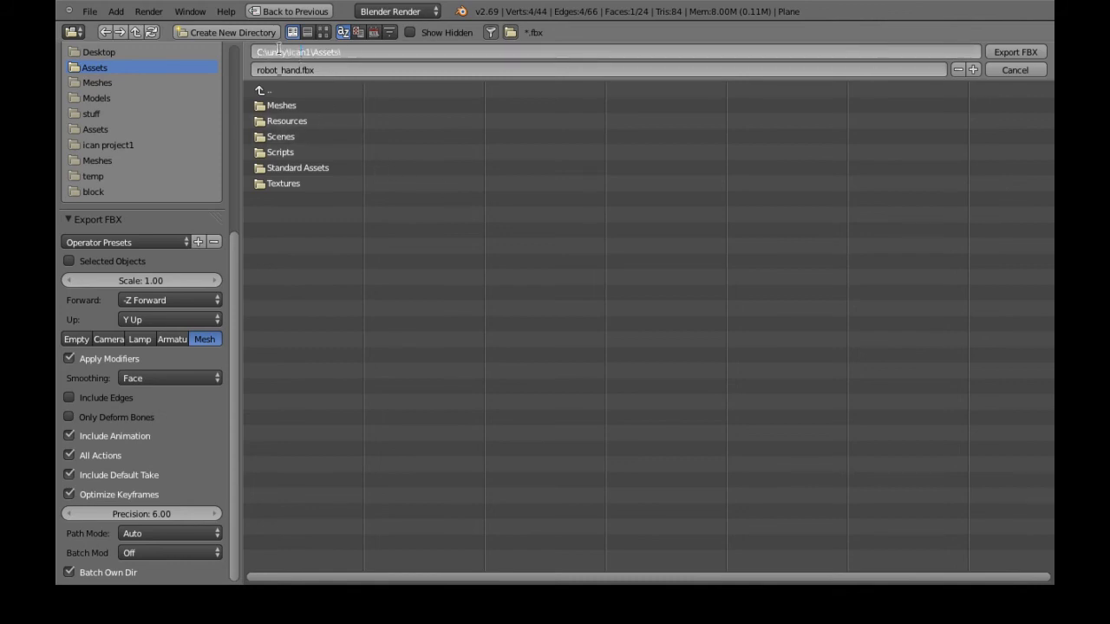
pyautogui.doubleClick(326, 52)
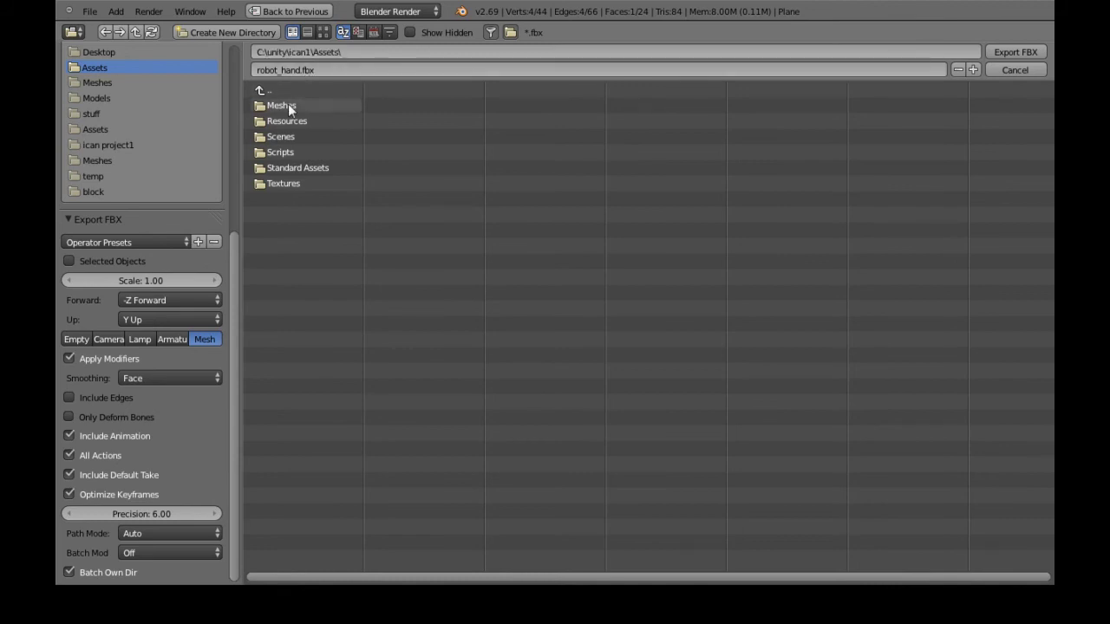
pyautogui.click(287, 104)
pyautogui.click(336, 70)
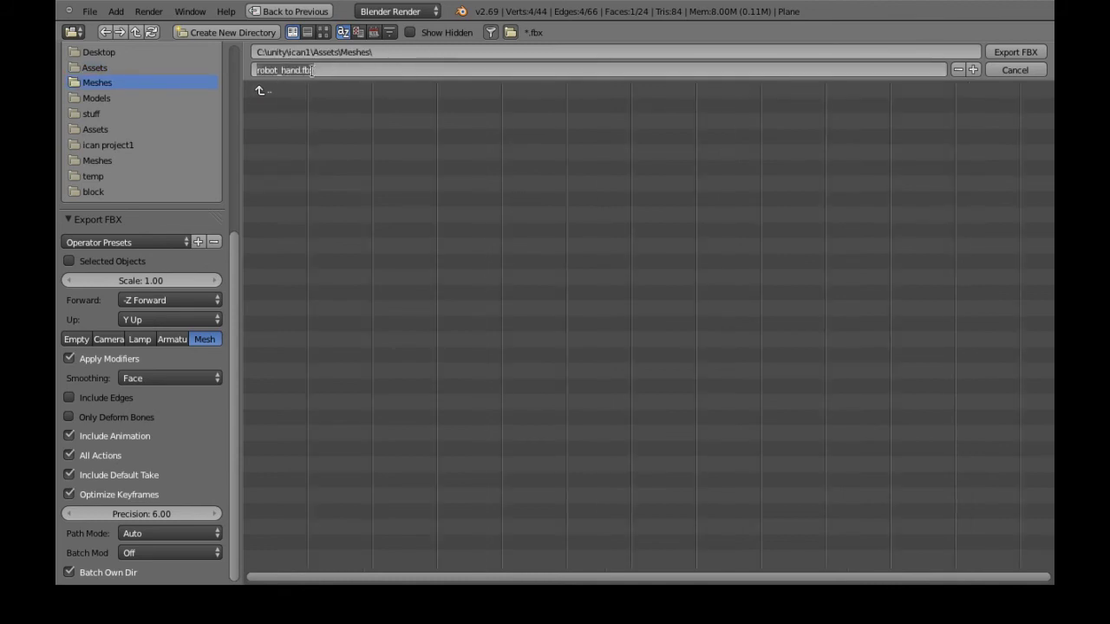
pyautogui.click(1011, 51)
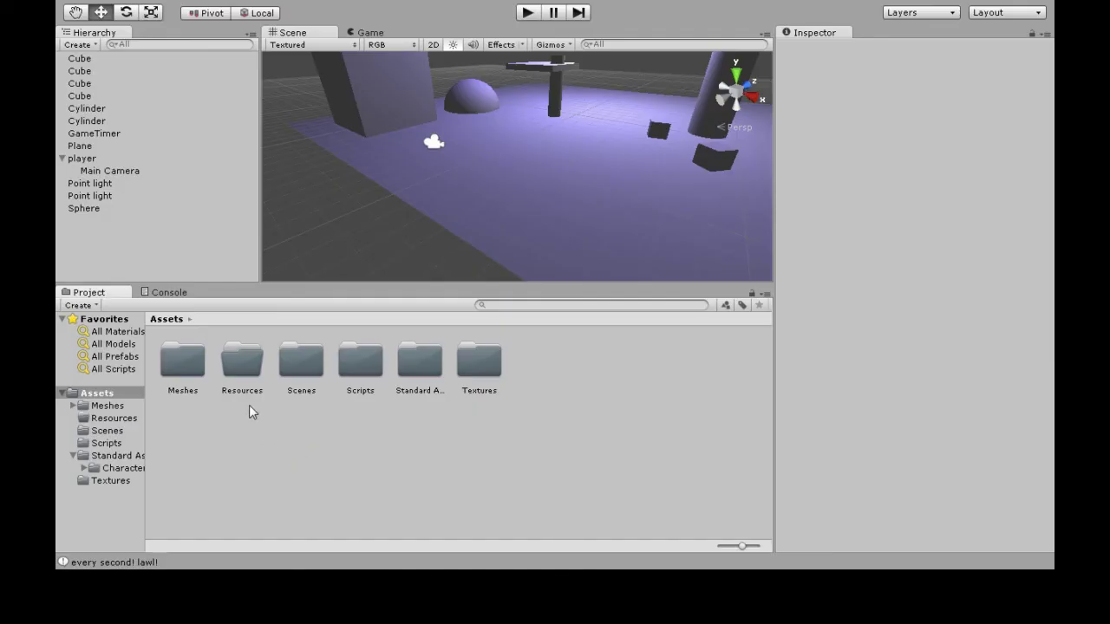
# Open the Meshes and Materials folders and inspect the unnamed material
pyautogui.doubleClick(187, 369)
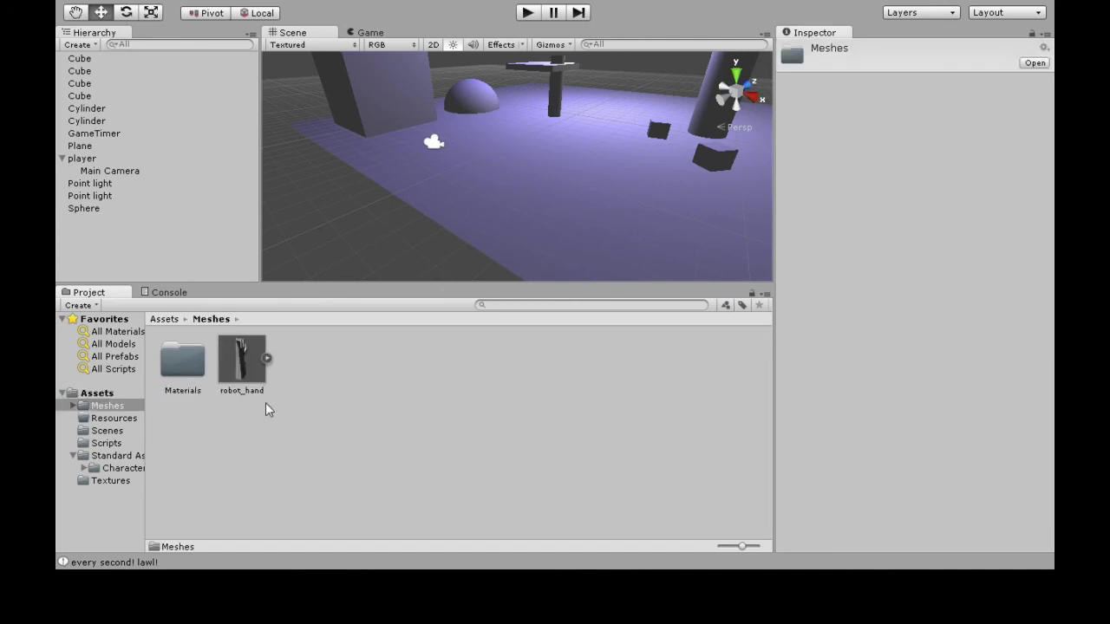
pyautogui.doubleClick(184, 369)
pyautogui.click(185, 370)
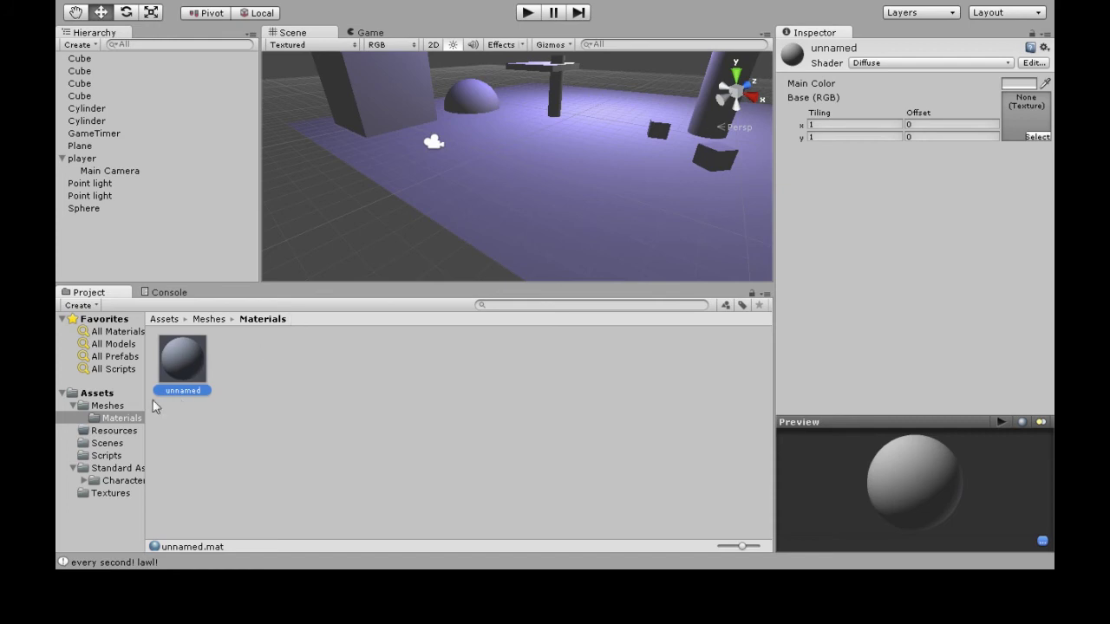
# View robot_hand's import settings and its Default Take and Plane parts
pyautogui.click(111, 405)
pyautogui.click(242, 372)
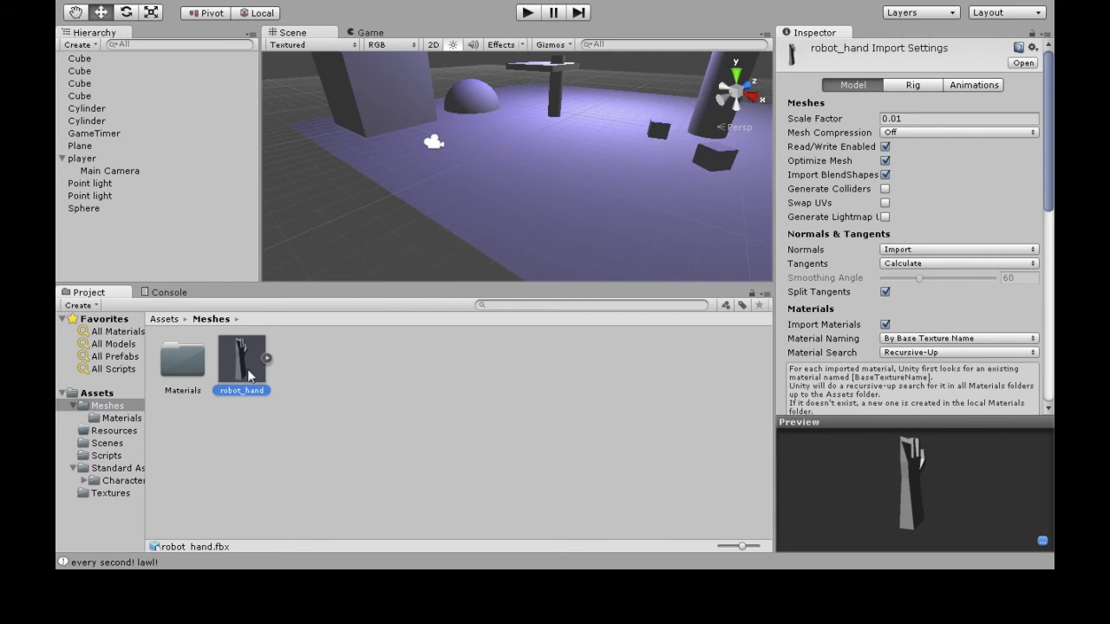
pyautogui.click(267, 358)
pyautogui.click(375, 370)
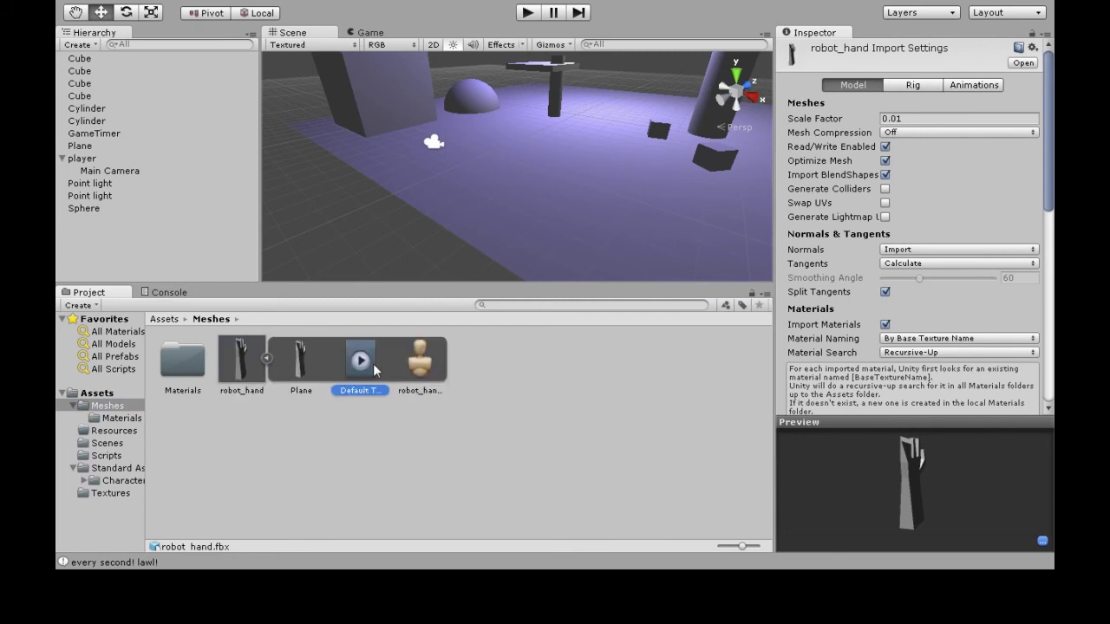
pyautogui.click(307, 368)
pyautogui.click(248, 362)
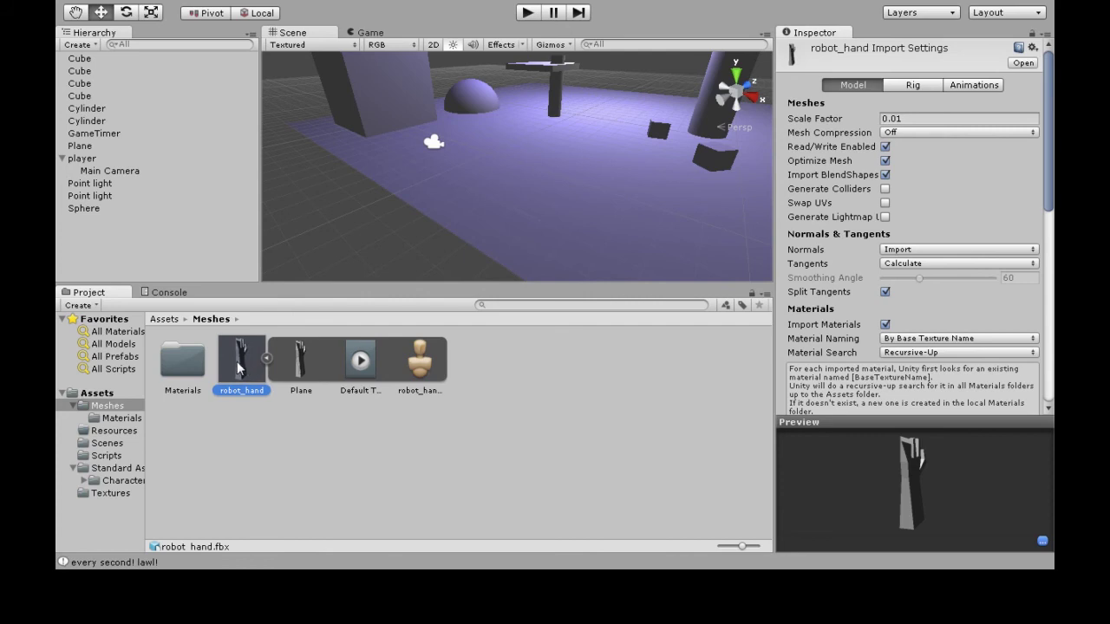
# Drag robot_hand into the Scene view and pan to locate it
pyautogui.moveTo(241, 368); pyautogui.dragTo(407, 220)
pyautogui.moveTo(411, 244); pyautogui.dragTo(551, 153, button='middle')
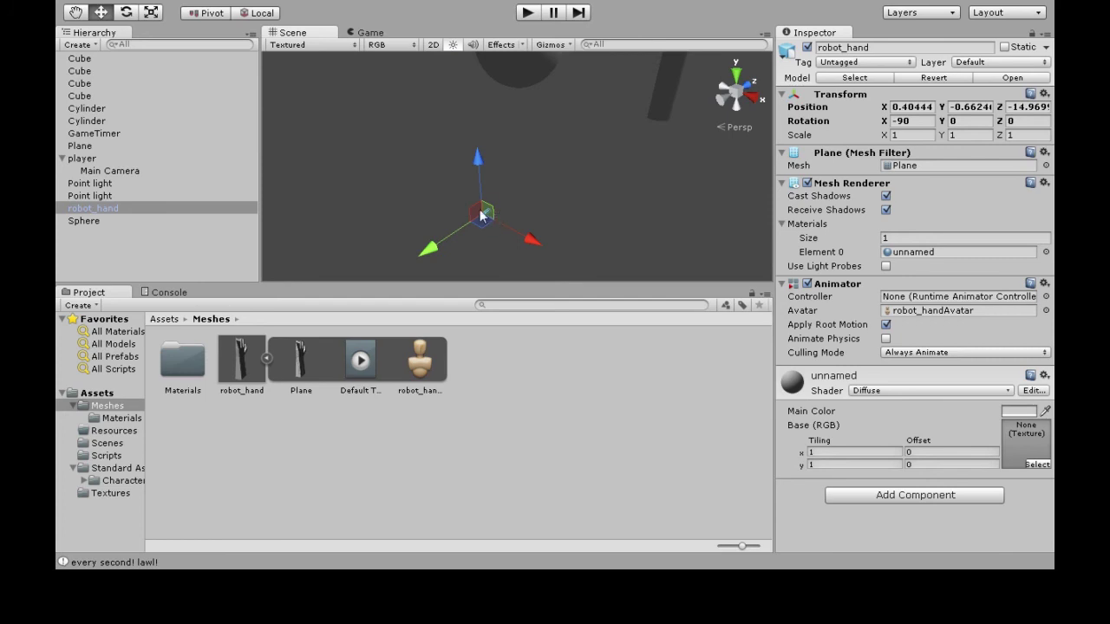
pyautogui.moveTo(497, 221); pyautogui.dragTo(550, 148, button='middle')
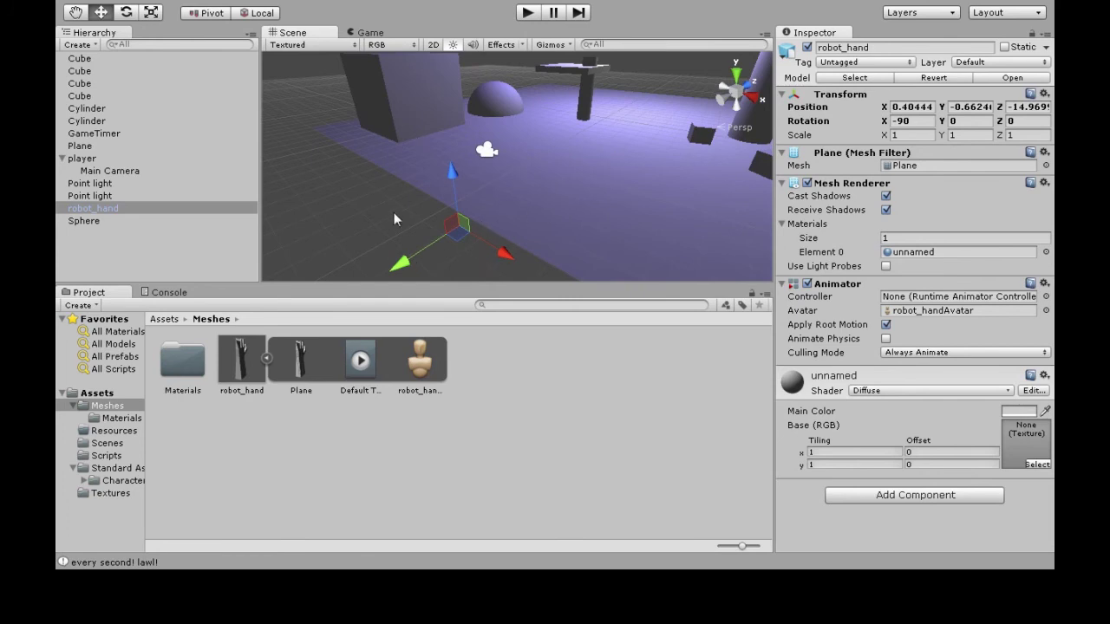
# Set robot_hand's import Scale Factor to 1 and apply the change
pyautogui.click(243, 362)
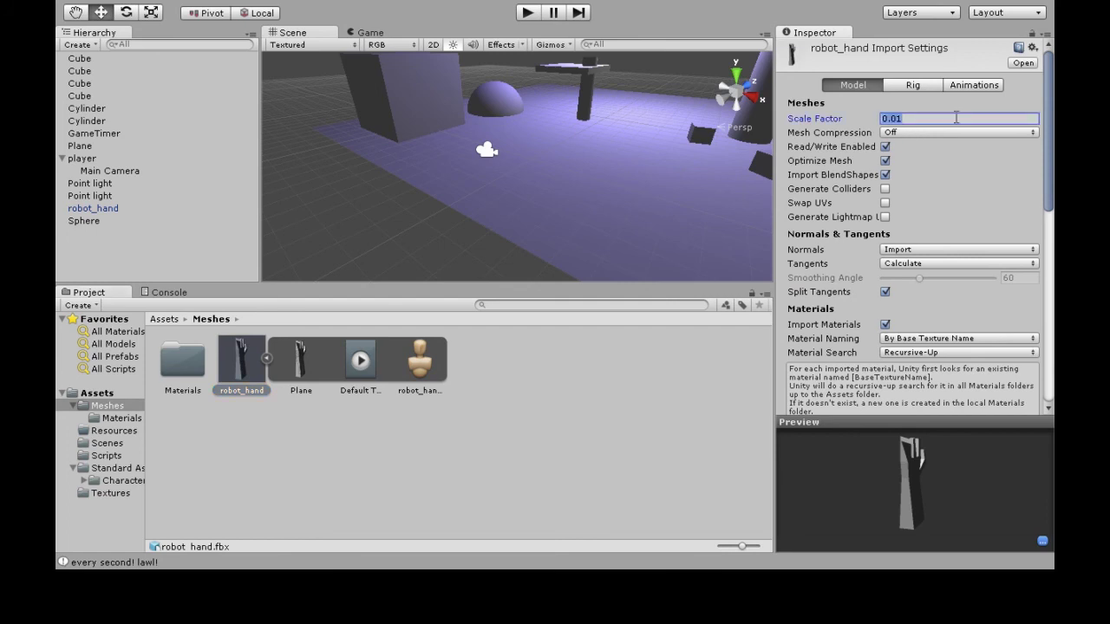
pyautogui.write('1')
pyautogui.click(284, 419)
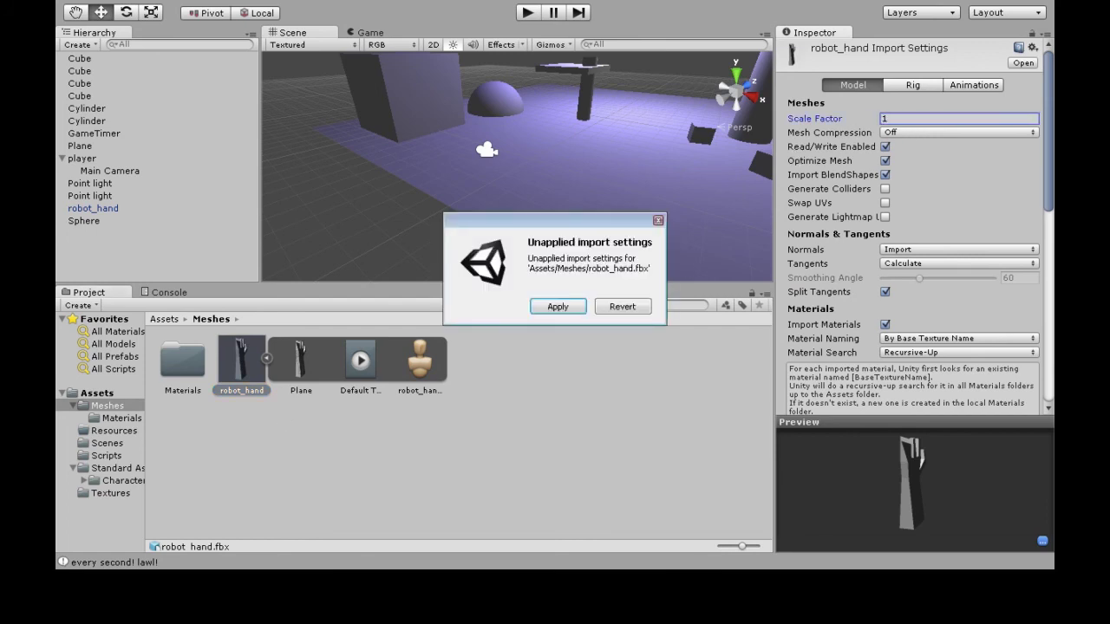
pyautogui.click(560, 306)
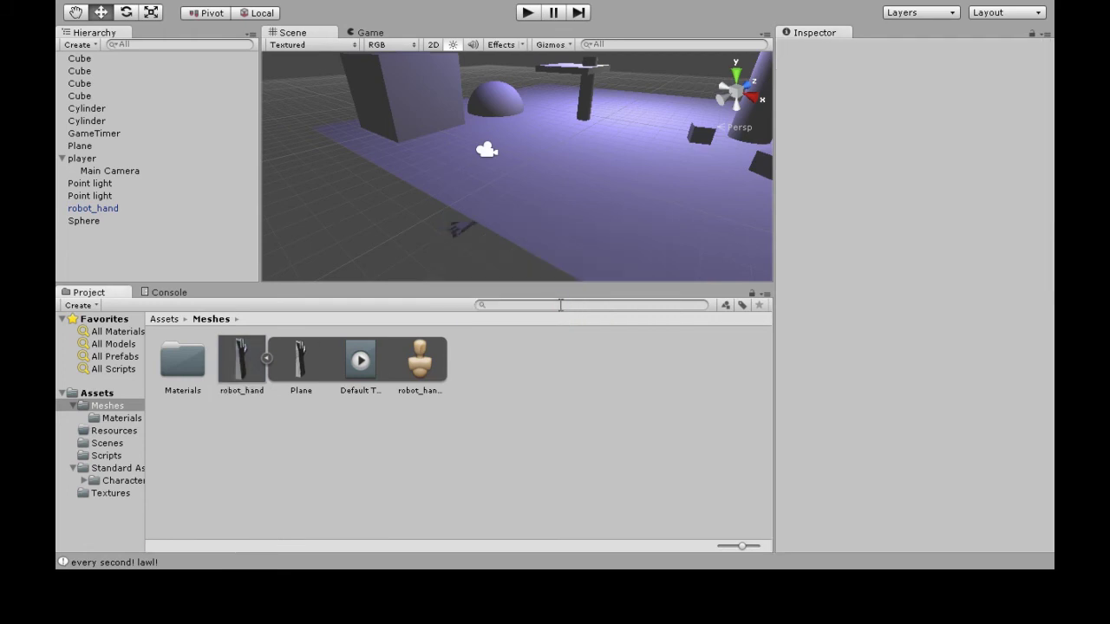
pyautogui.click(462, 228)
# Raise the robot hand and slide it along Z to about -11.14 near the player
pyautogui.moveTo(452, 174); pyautogui.dragTo(447, 120)
pyautogui.press('f')
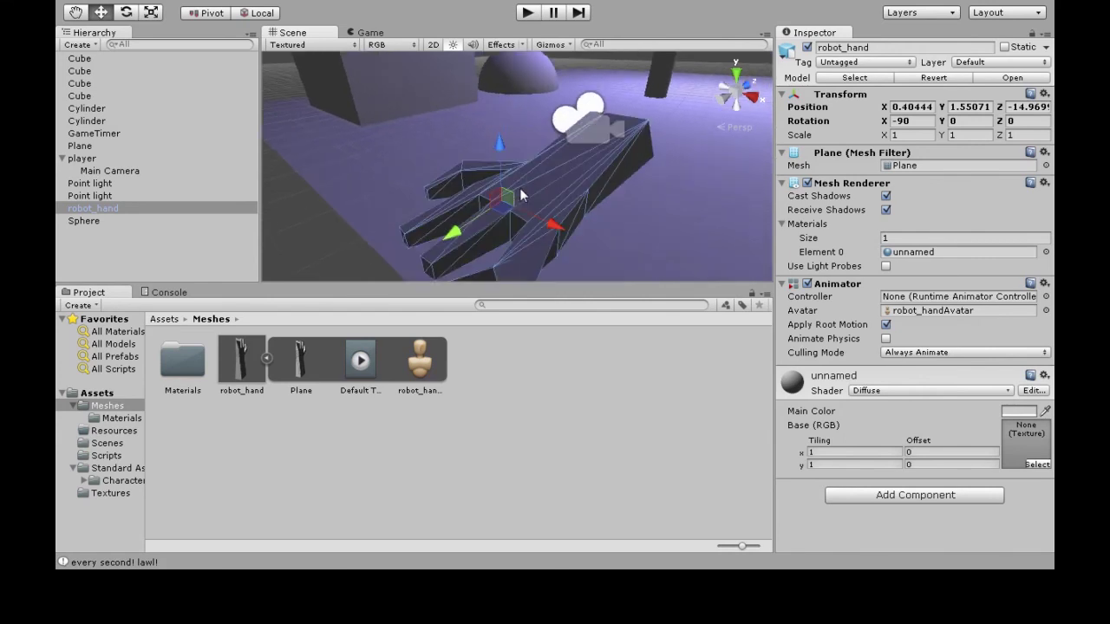
pyautogui.moveTo(465, 220); pyautogui.dragTo(659, 137)
pyautogui.moveTo(658, 137); pyautogui.dragTo(619, 164, button='middle')
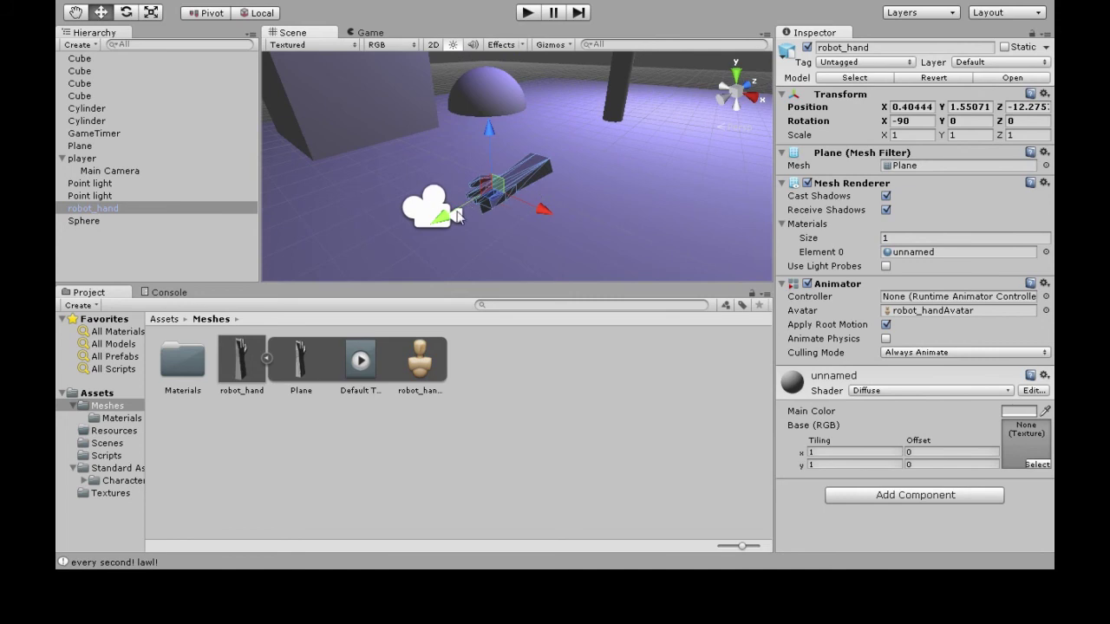
pyautogui.moveTo(457, 217); pyautogui.dragTo(503, 192)
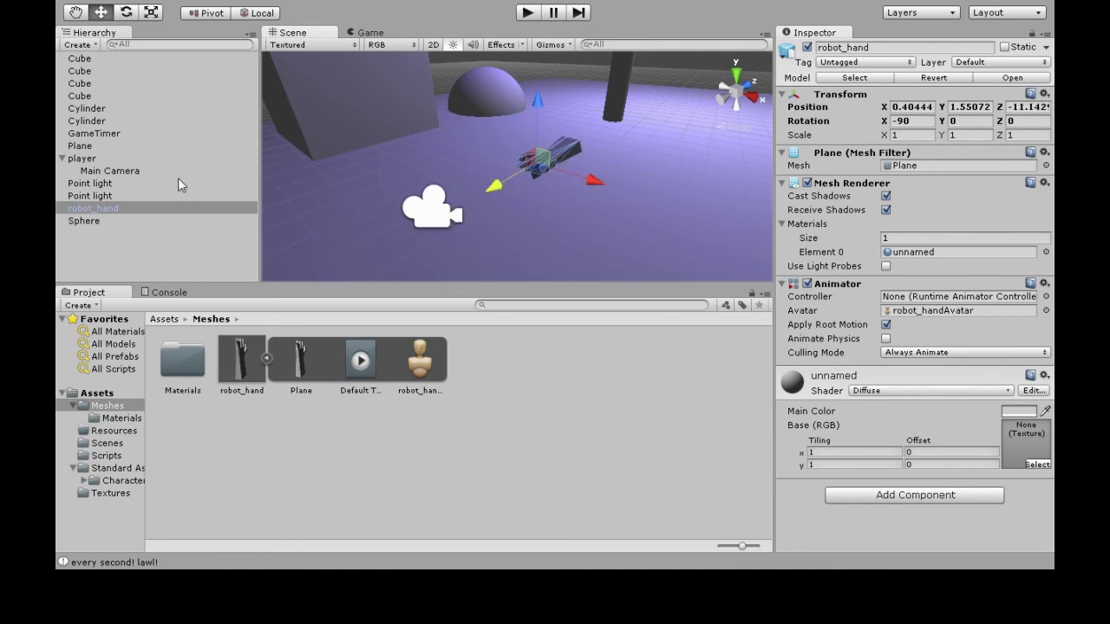
# Select the player object and enlarge the Scene view panel
pyautogui.click(95, 158)
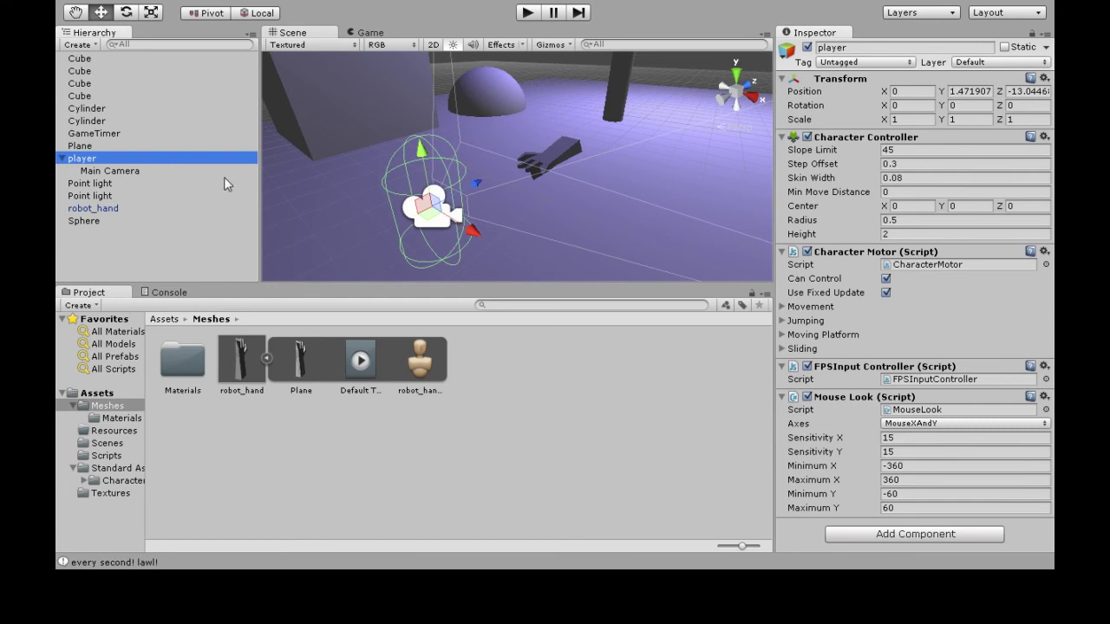
pyautogui.moveTo(623, 197); pyautogui.dragTo(618, 184, button='middle')
pyautogui.moveTo(562, 287); pyautogui.dragTo(562, 345)
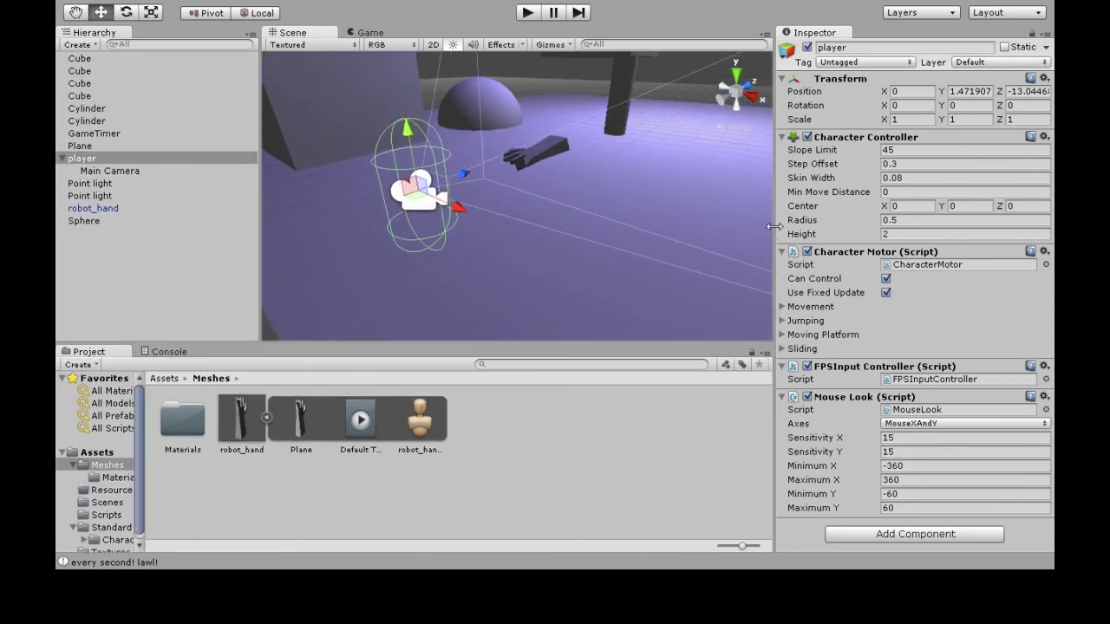
pyautogui.moveTo(770, 225); pyautogui.dragTo(839, 225)
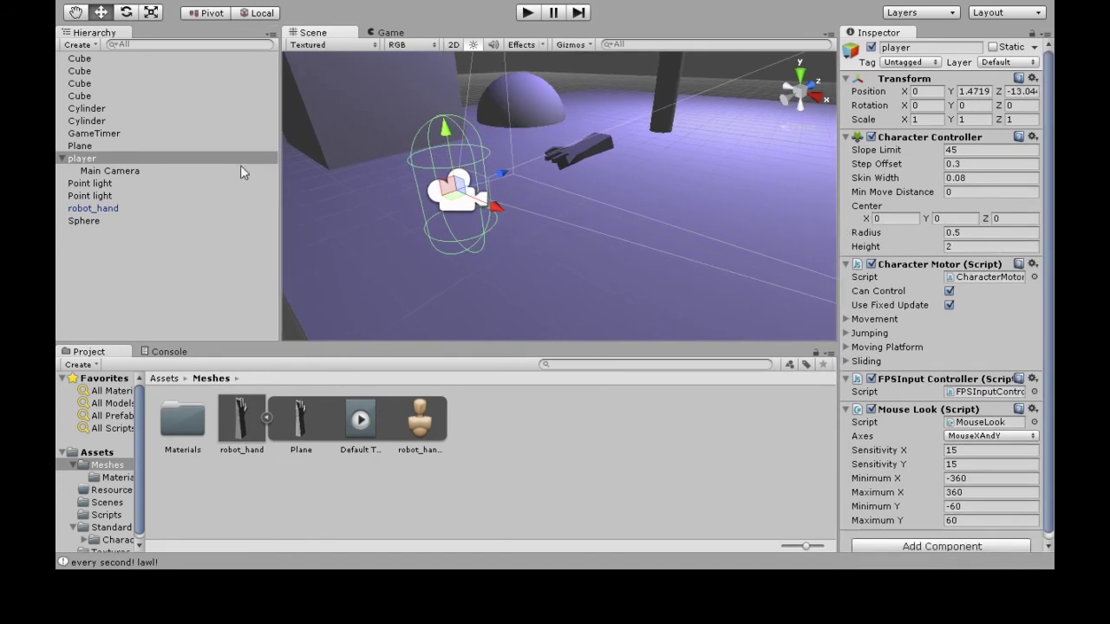
# Turn the robot hand around its vertical axis and move it lower and sideways
pyautogui.click(110, 171)
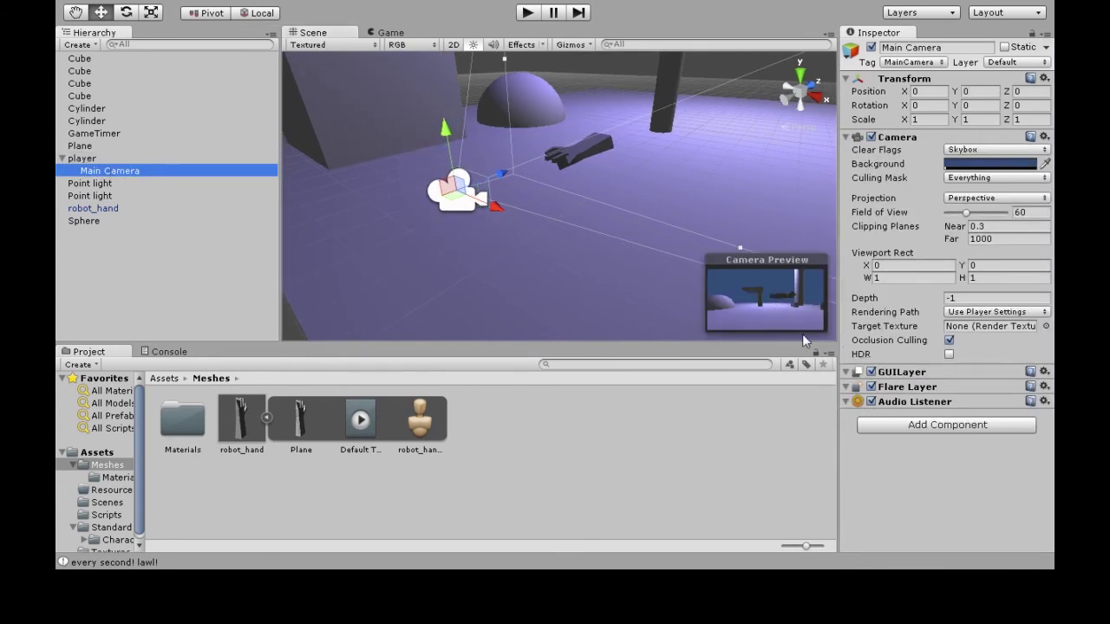
pyautogui.click(584, 152)
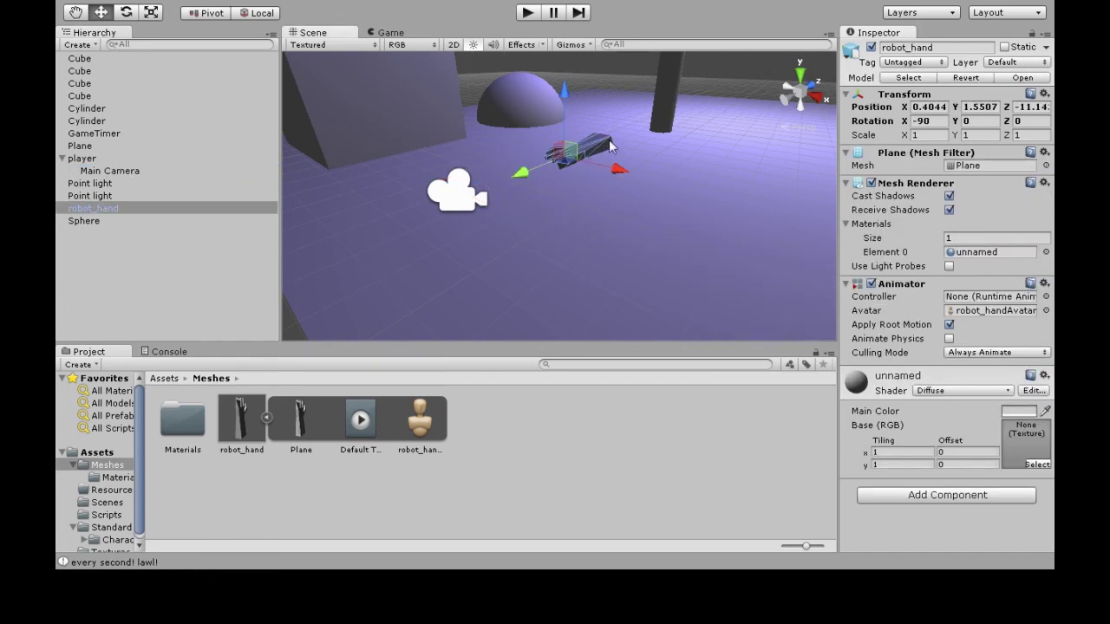
pyautogui.press('e')
pyautogui.moveTo(587, 176); pyautogui.dragTo(719, 185)
pyautogui.moveTo(554, 180); pyautogui.dragTo(667, 248)
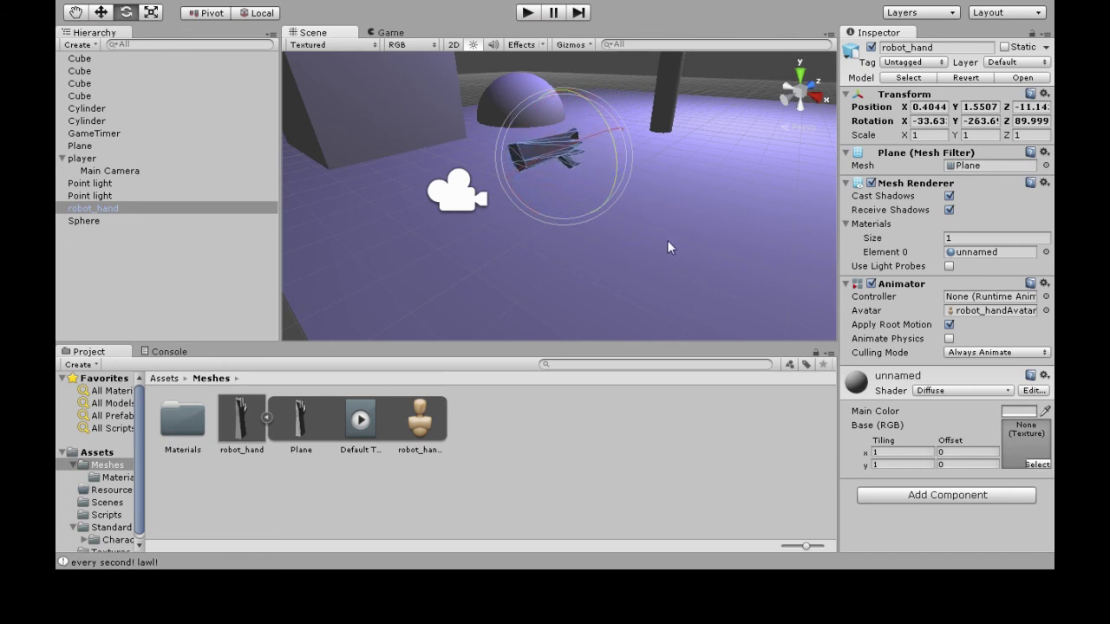
pyautogui.press('w')
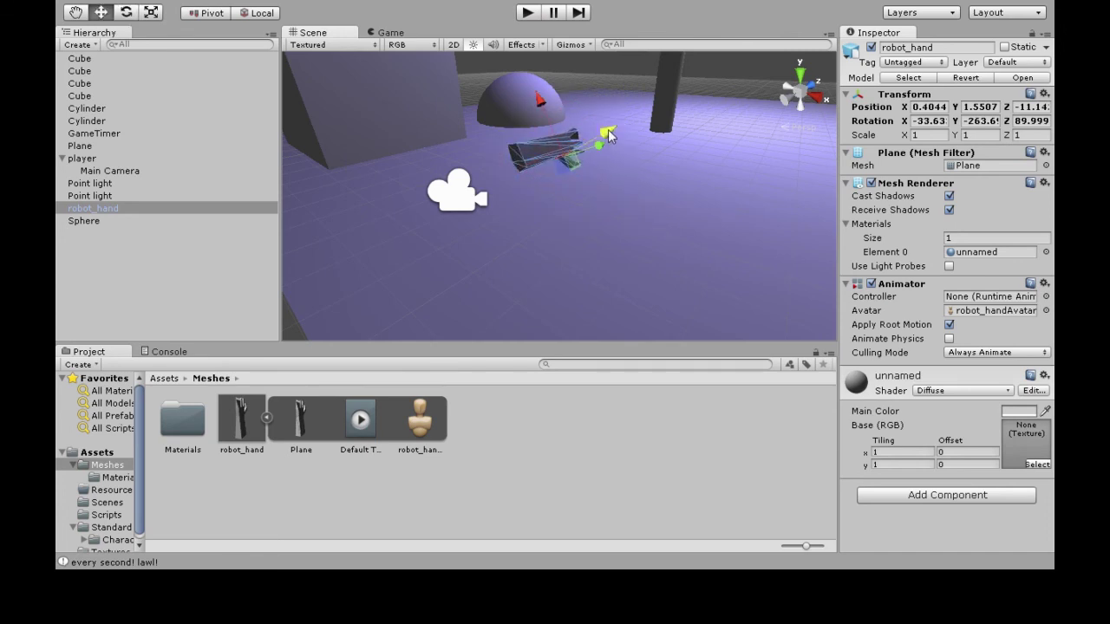
pyautogui.moveTo(573, 151); pyautogui.dragTo(579, 176)
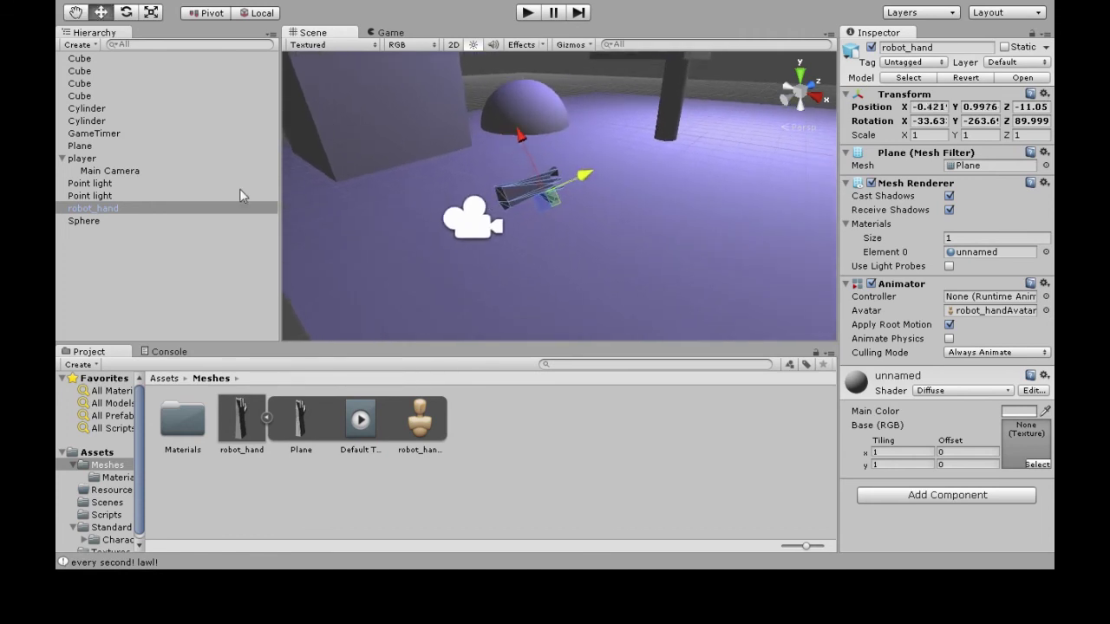
# Slide the hand along Z while checking Main Camera's preview
pyautogui.click(129, 171)
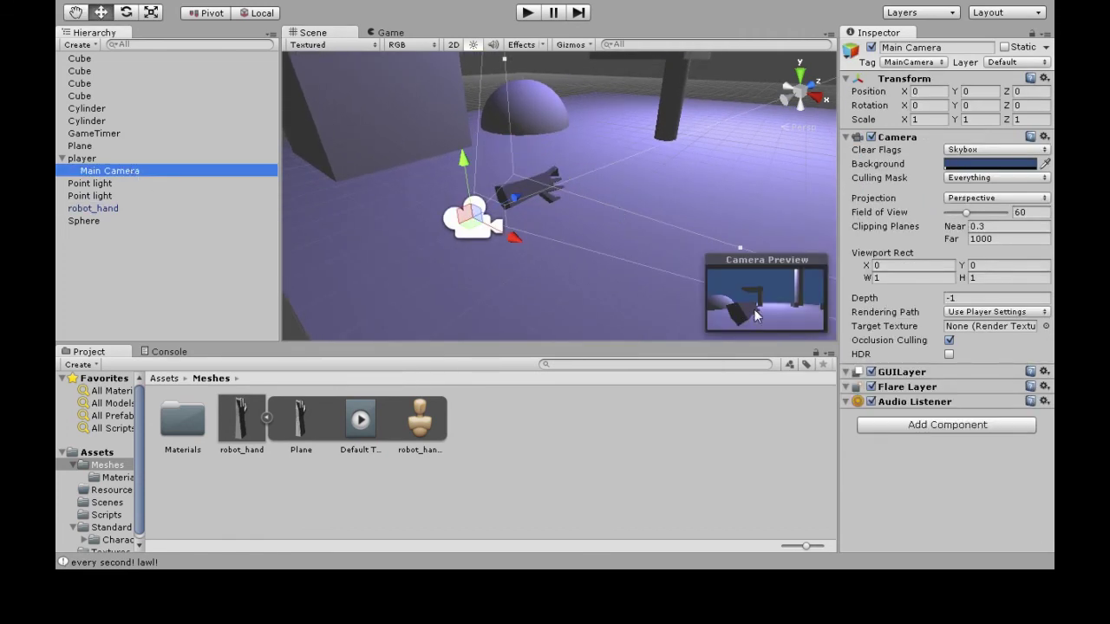
pyautogui.click(526, 194)
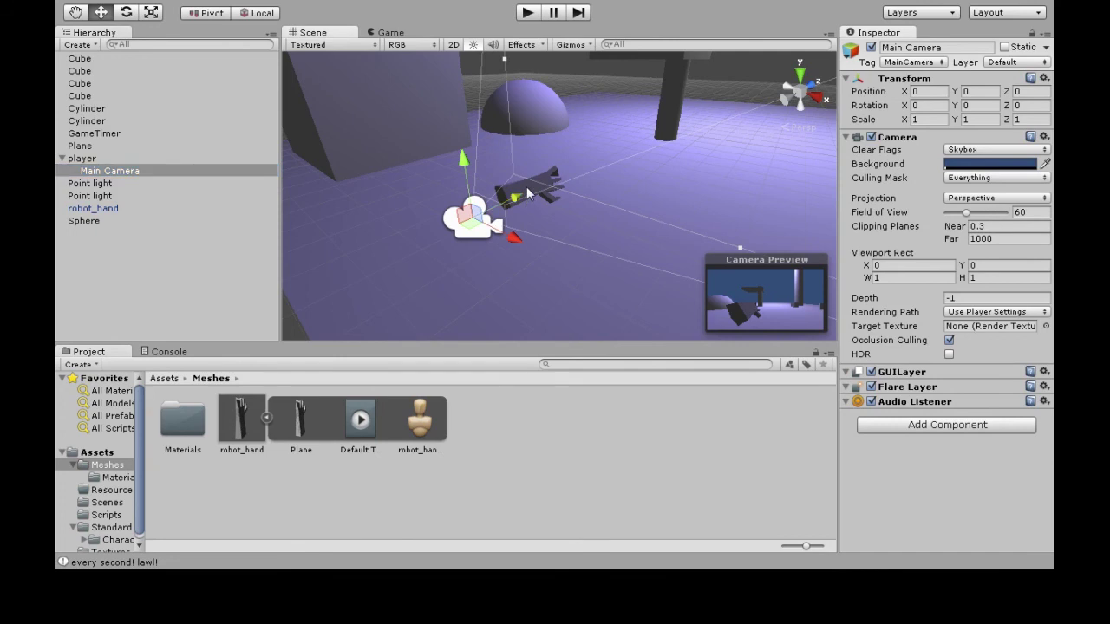
pyautogui.click(104, 209)
pyautogui.moveTo(586, 174); pyautogui.dragTo(495, 206)
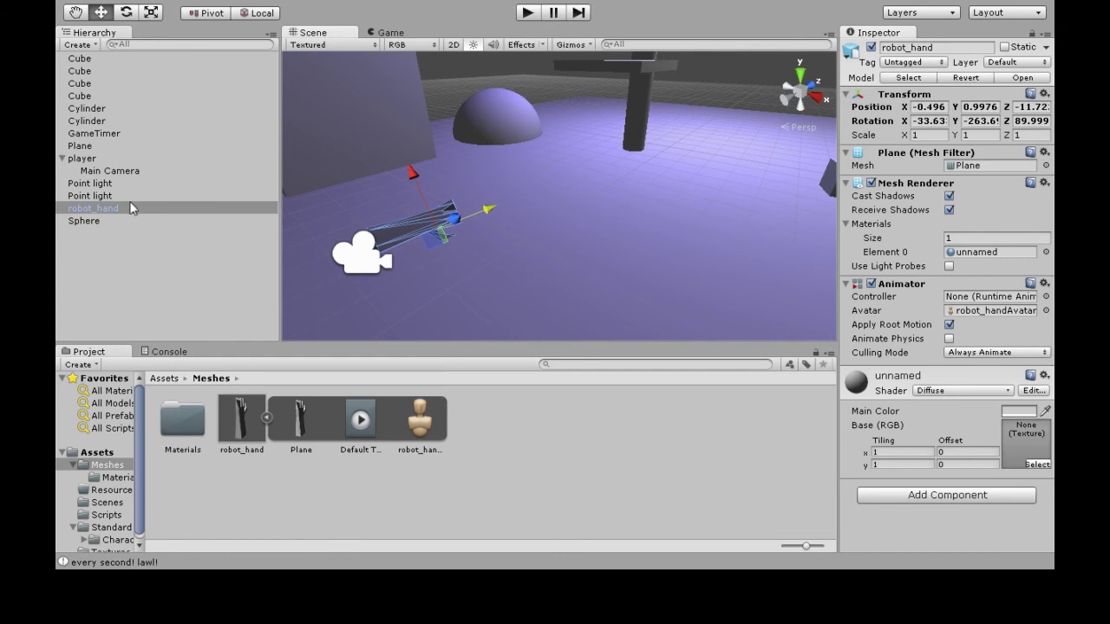
pyautogui.click(117, 170)
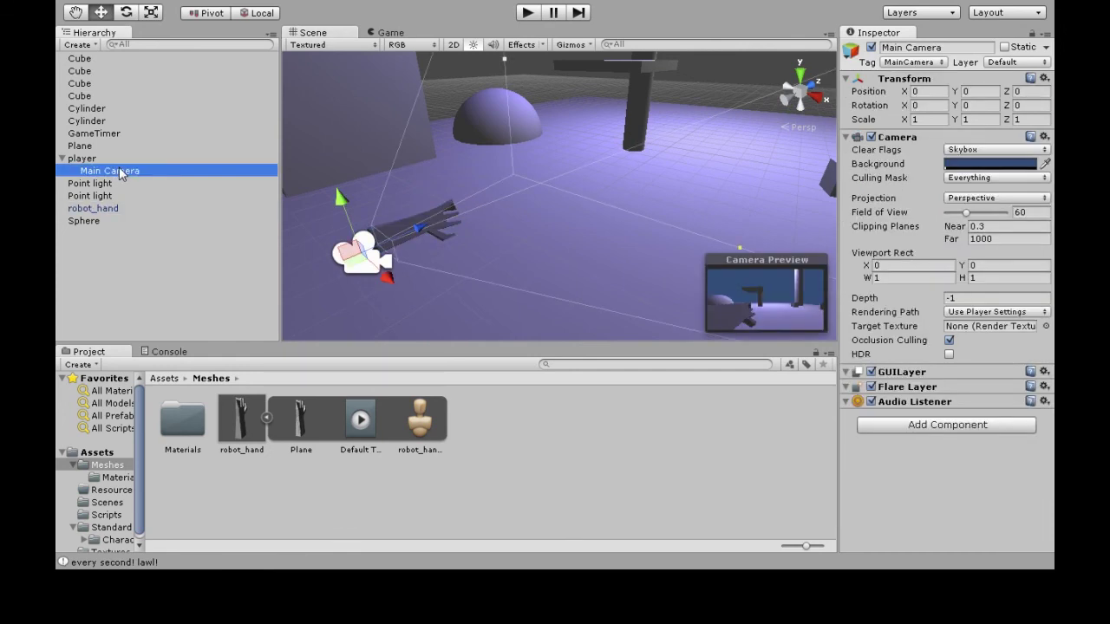
pyautogui.click(439, 215)
pyautogui.moveTo(420, 175); pyautogui.dragTo(411, 169)
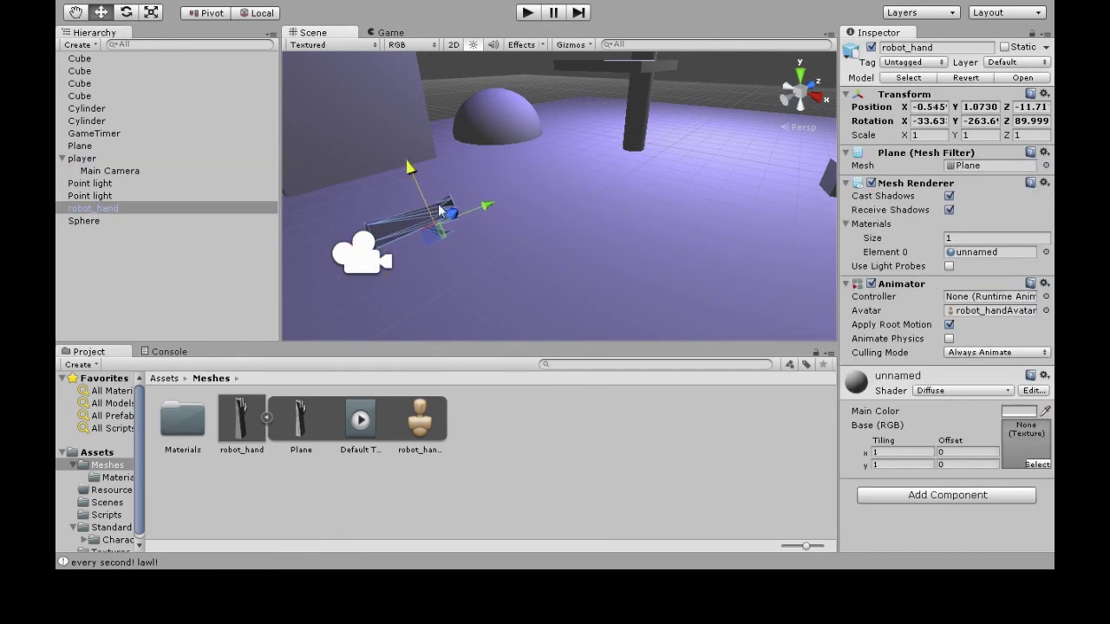
# Tilt the hand to about -37.68° on X, into the camera view's lower left
pyautogui.press('e')
pyautogui.moveTo(466, 244); pyautogui.dragTo(355, 164)
pyautogui.click(123, 173)
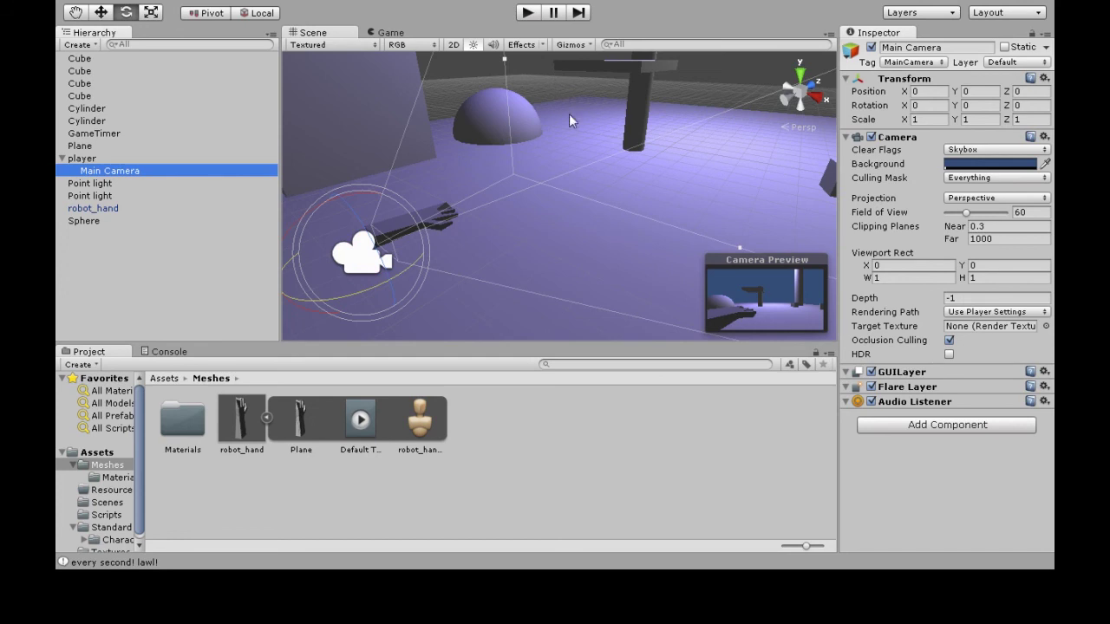
# Test-run the game, parent robot_hand under the player object, then play again to view it in first person
pyautogui.click(529, 13)
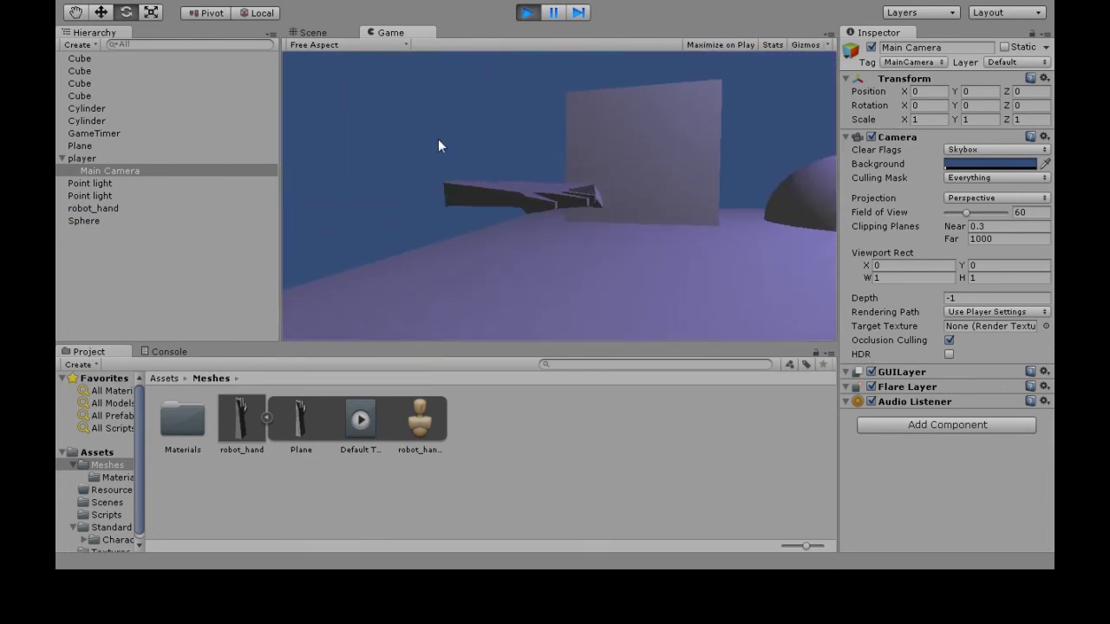
pyautogui.click(528, 12)
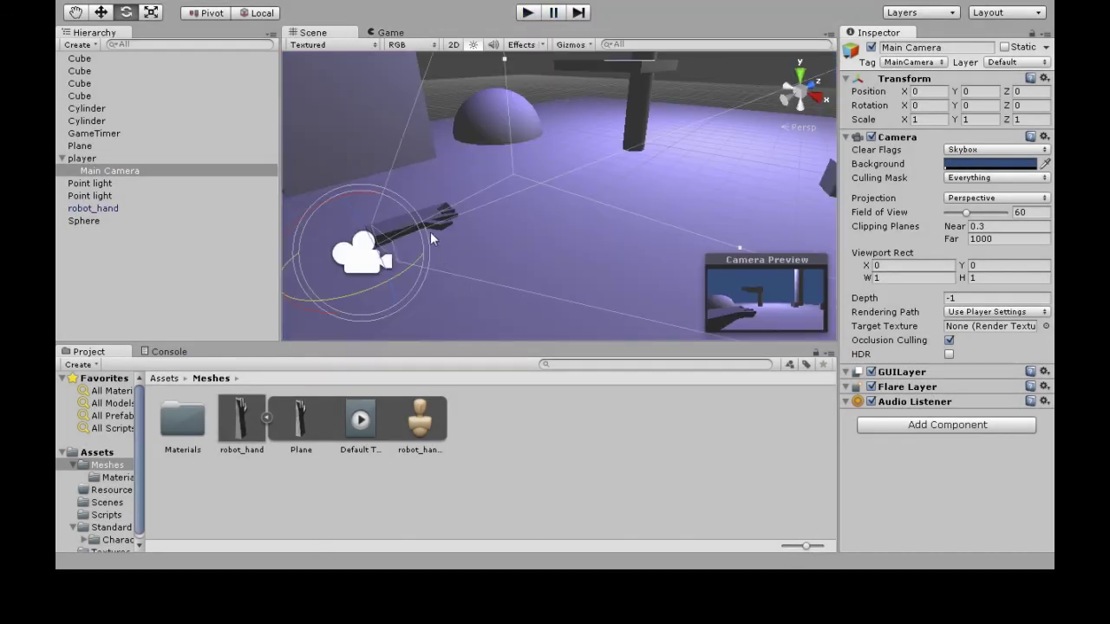
pyautogui.click(95, 209)
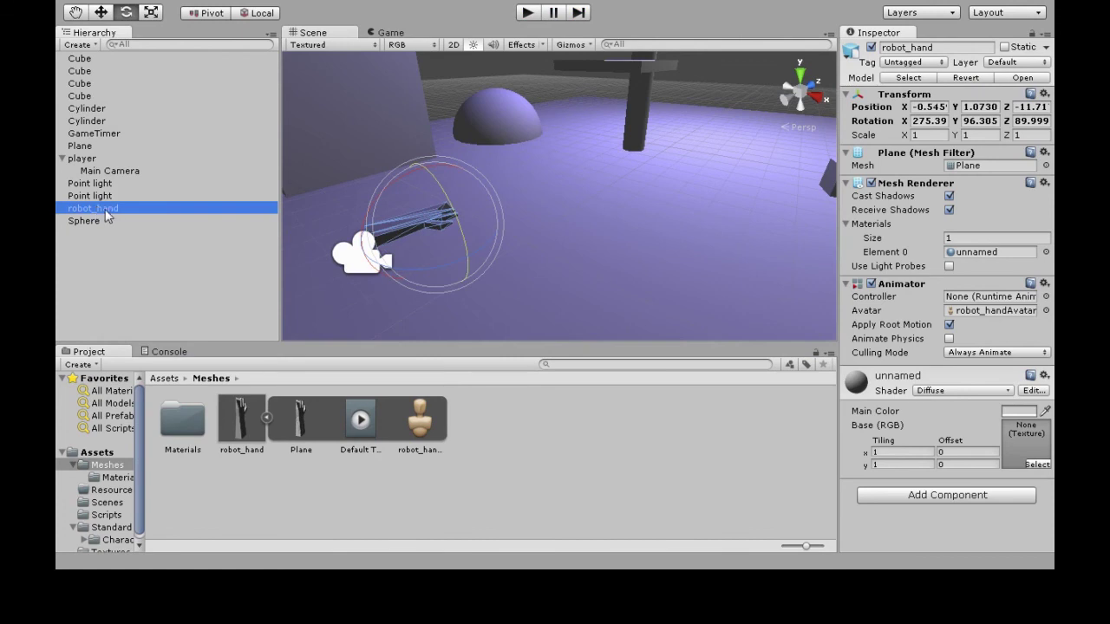
pyautogui.moveTo(105, 209); pyautogui.dragTo(93, 161)
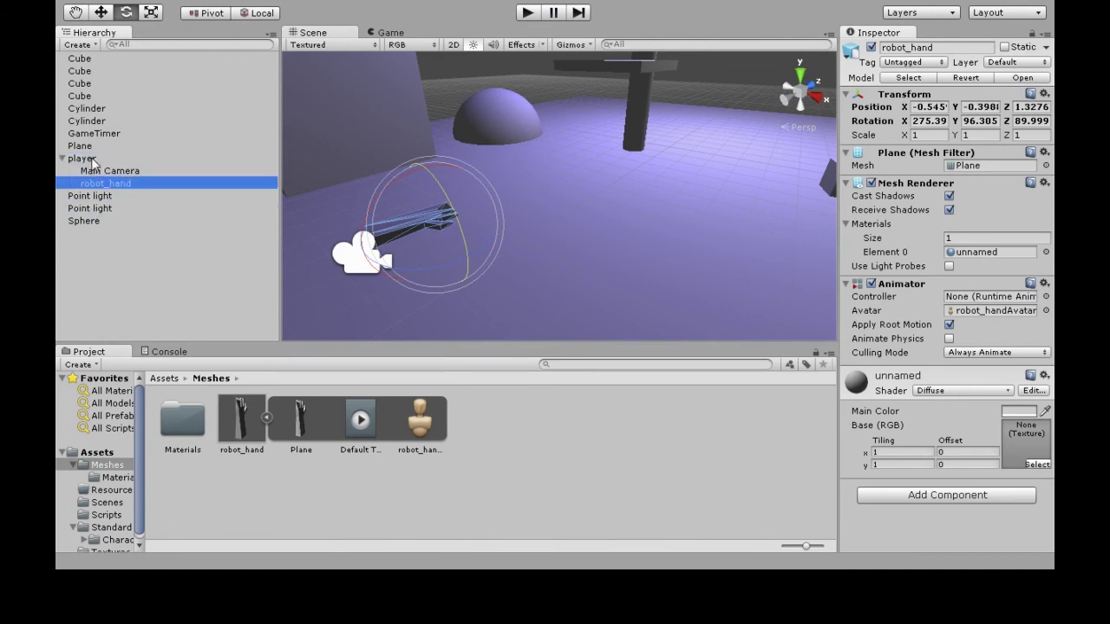
pyautogui.click(528, 13)
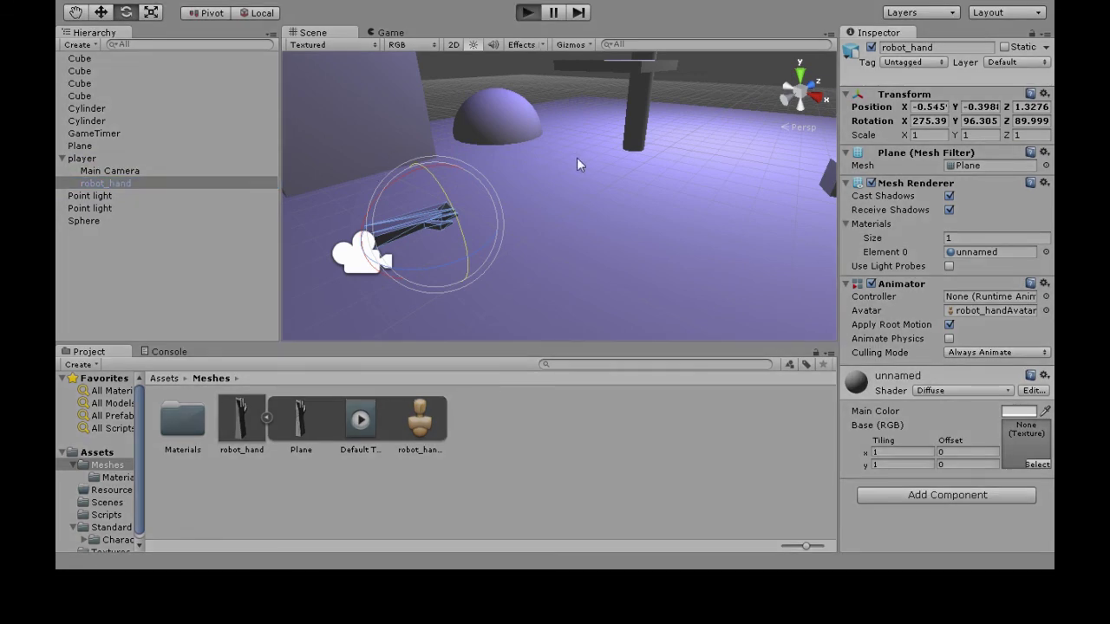